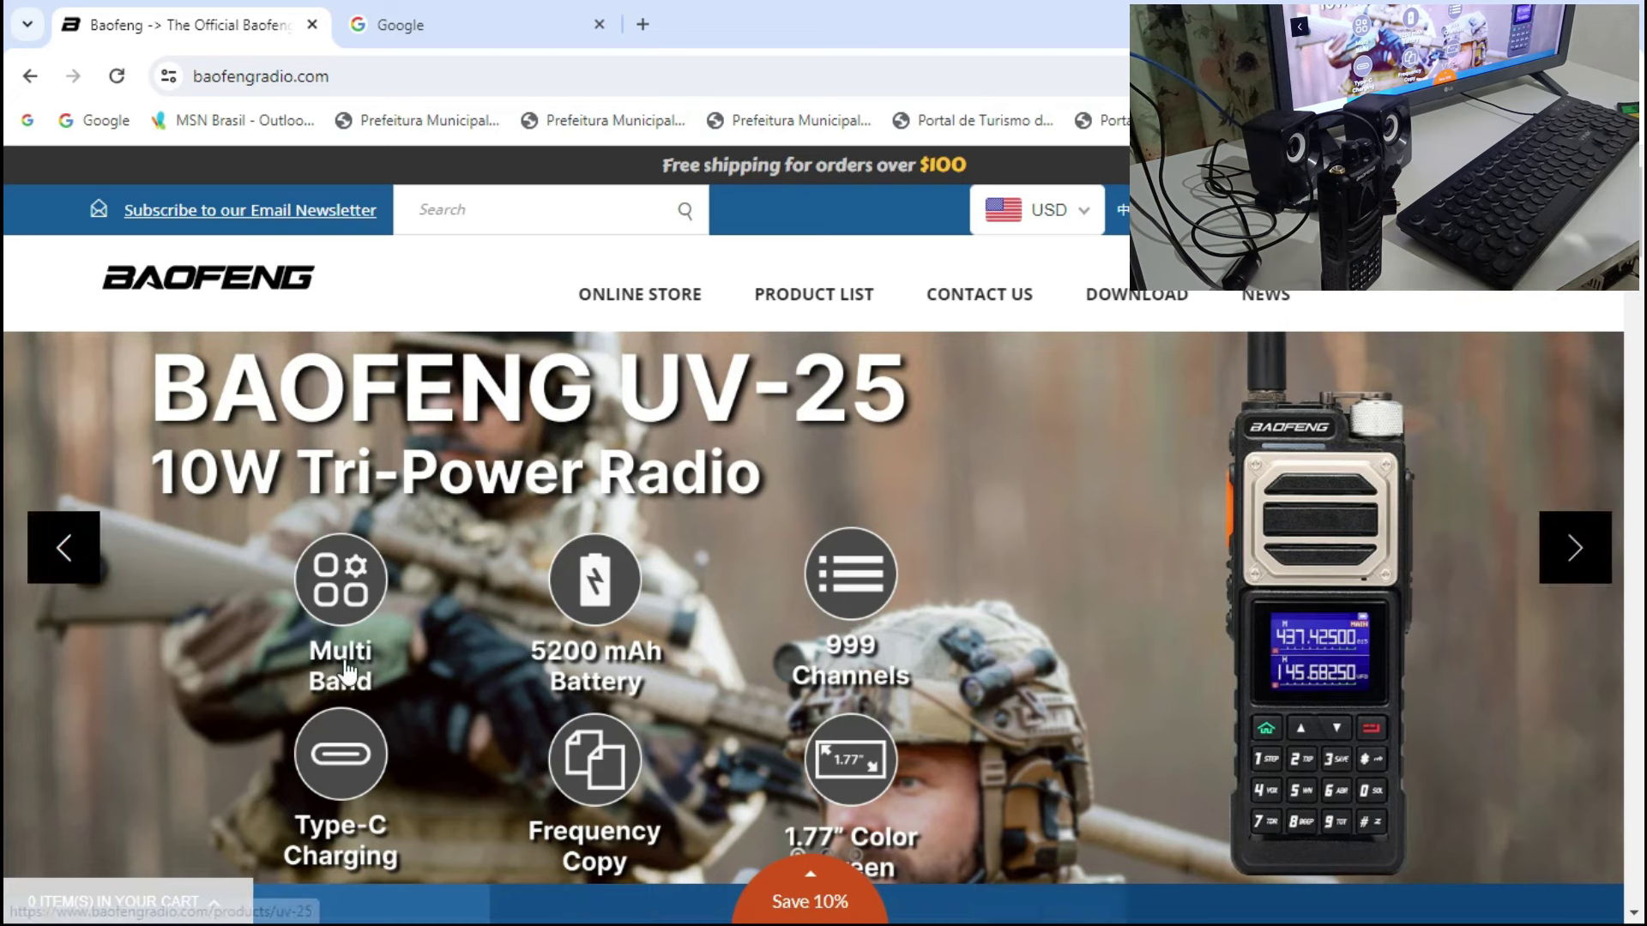
- Look up the manuals and software offered for the DM-1701 on Baofeng's download page, and close the list
left_click(1171, 296)
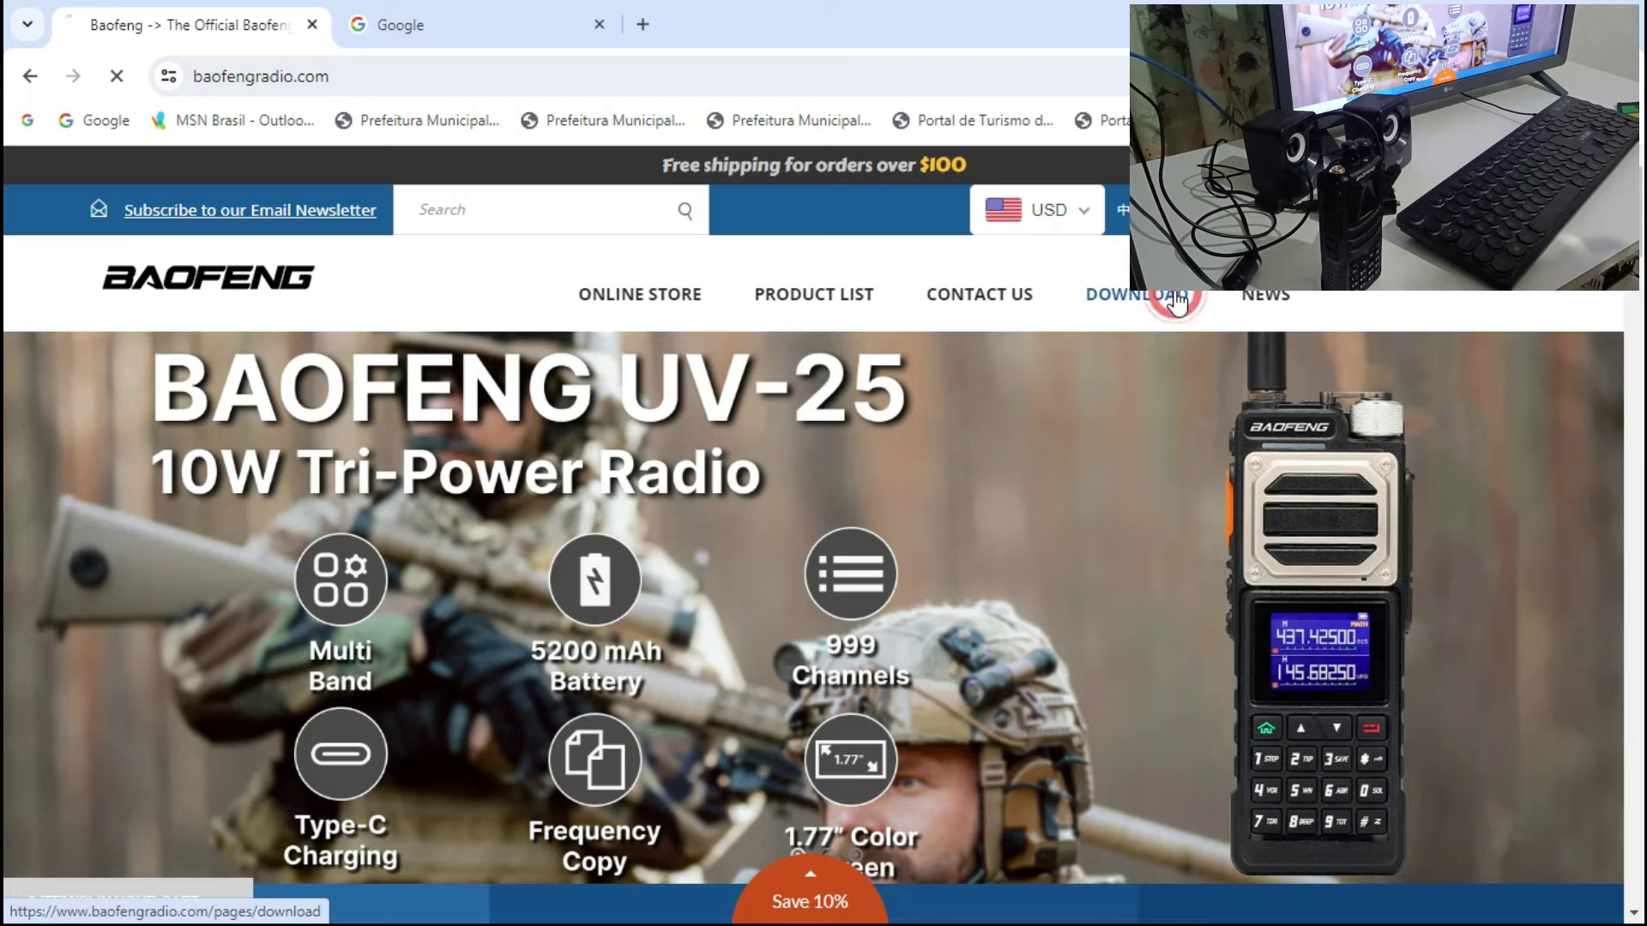
scroll(1338, 703, "down", 10)
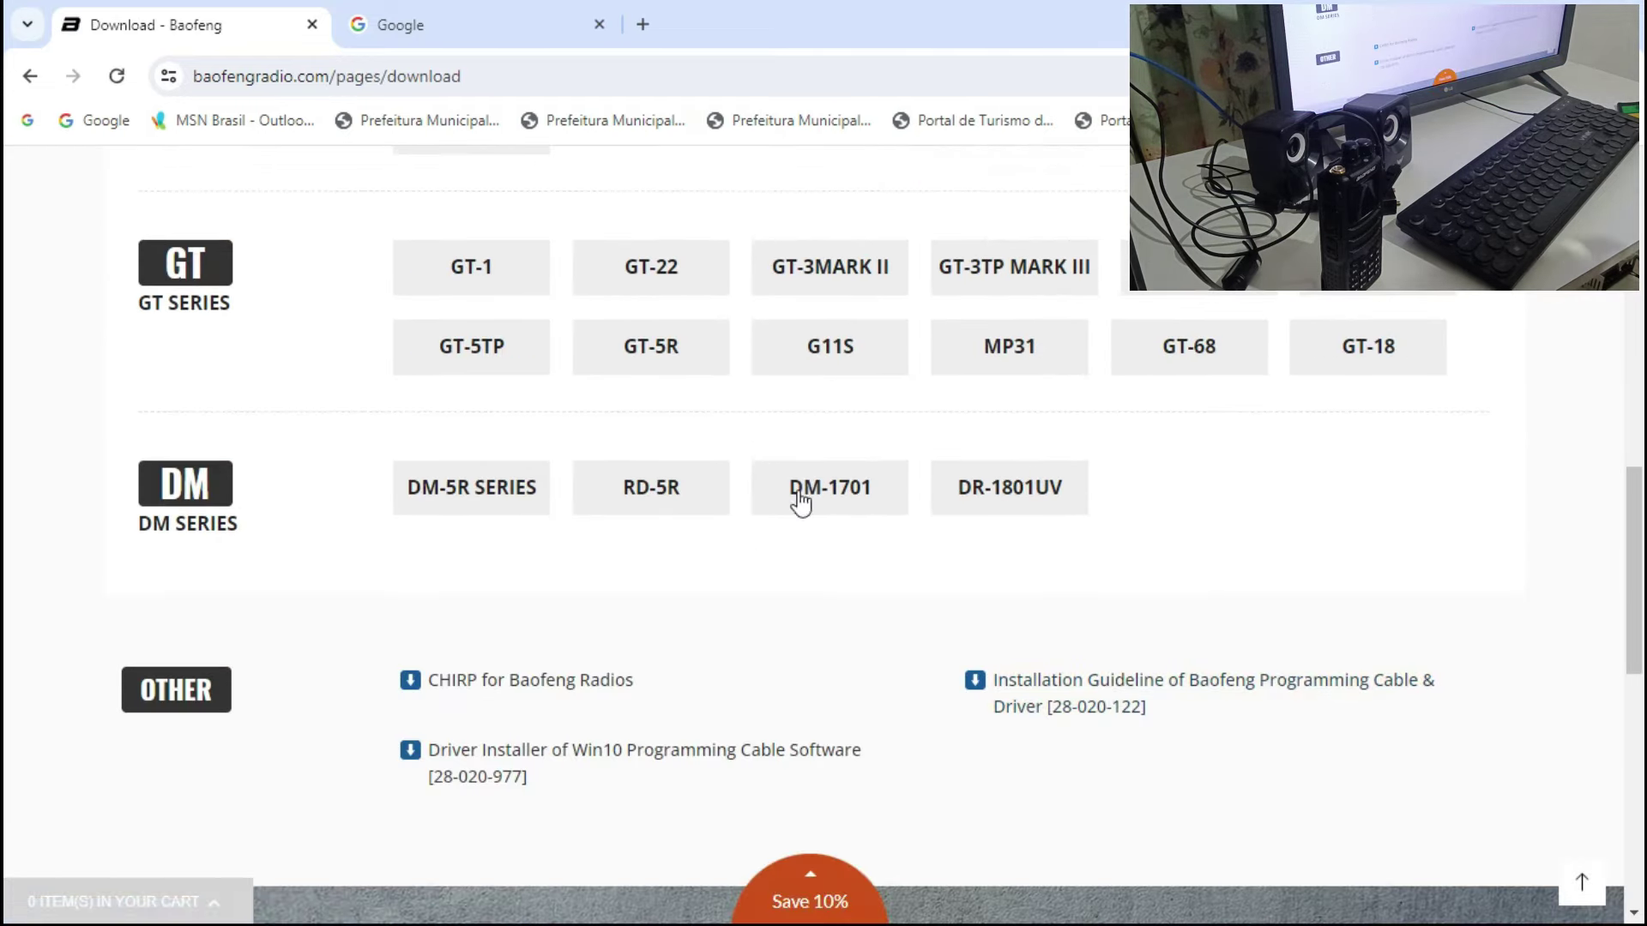
left_click(807, 506)
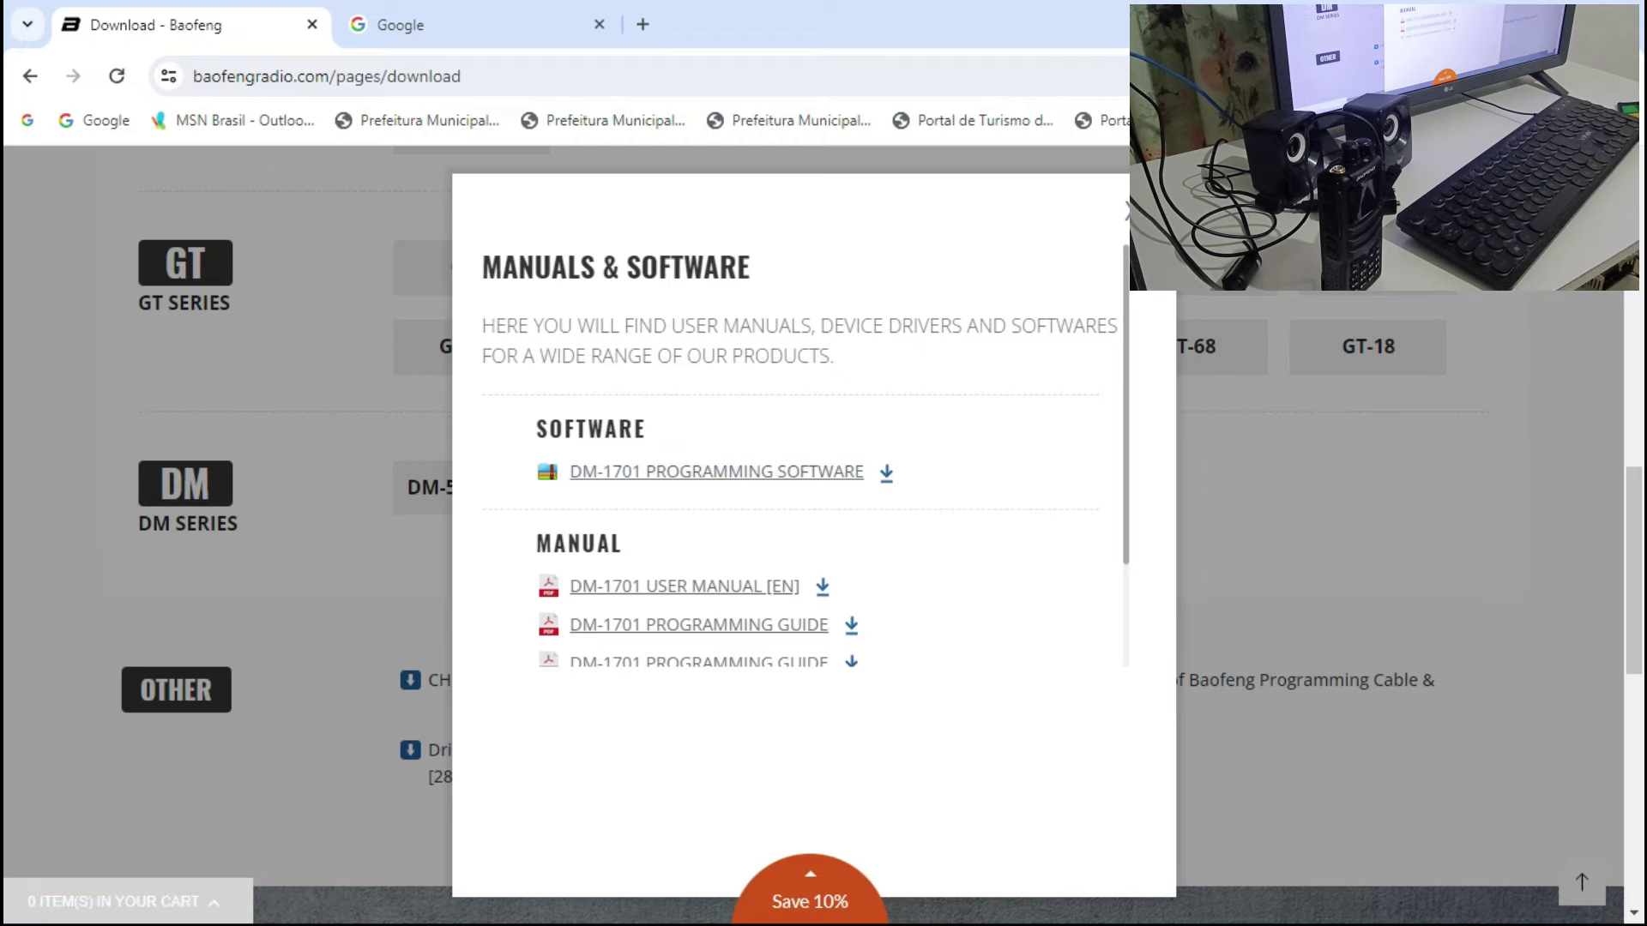
left_click(1128, 211)
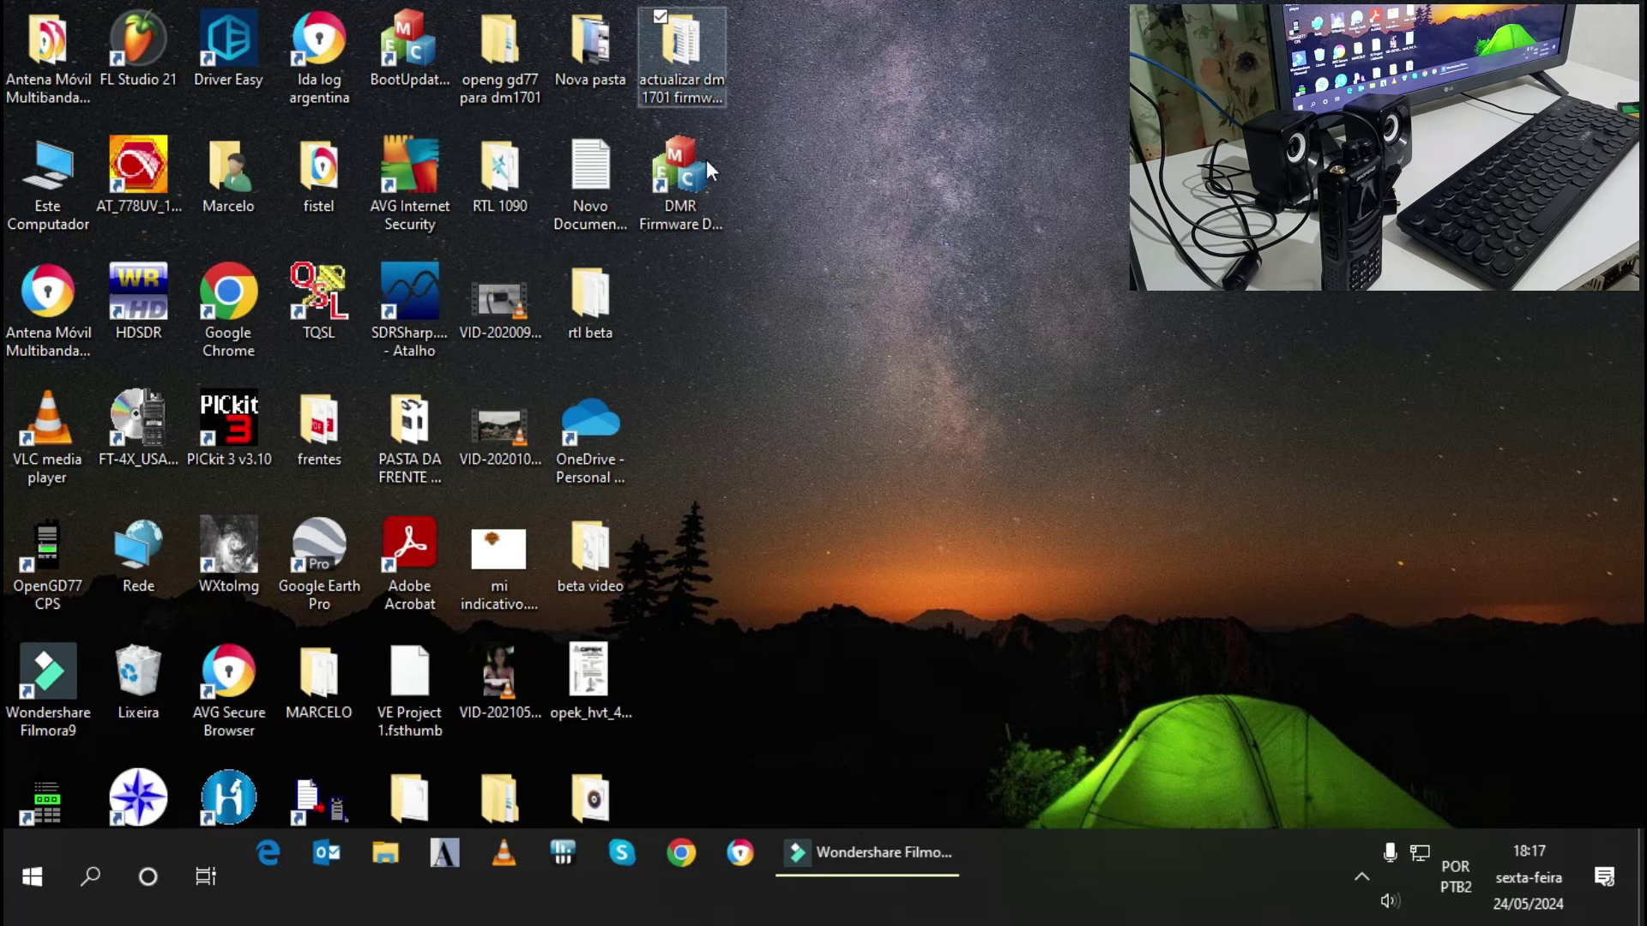
- Browse from the desktop folder "actualizar dm 1701 firmware" through both DM-1701 CPS 1.05 __ FW V02.03 folders to Firmware Update and widen its name column
double_click(693, 55)
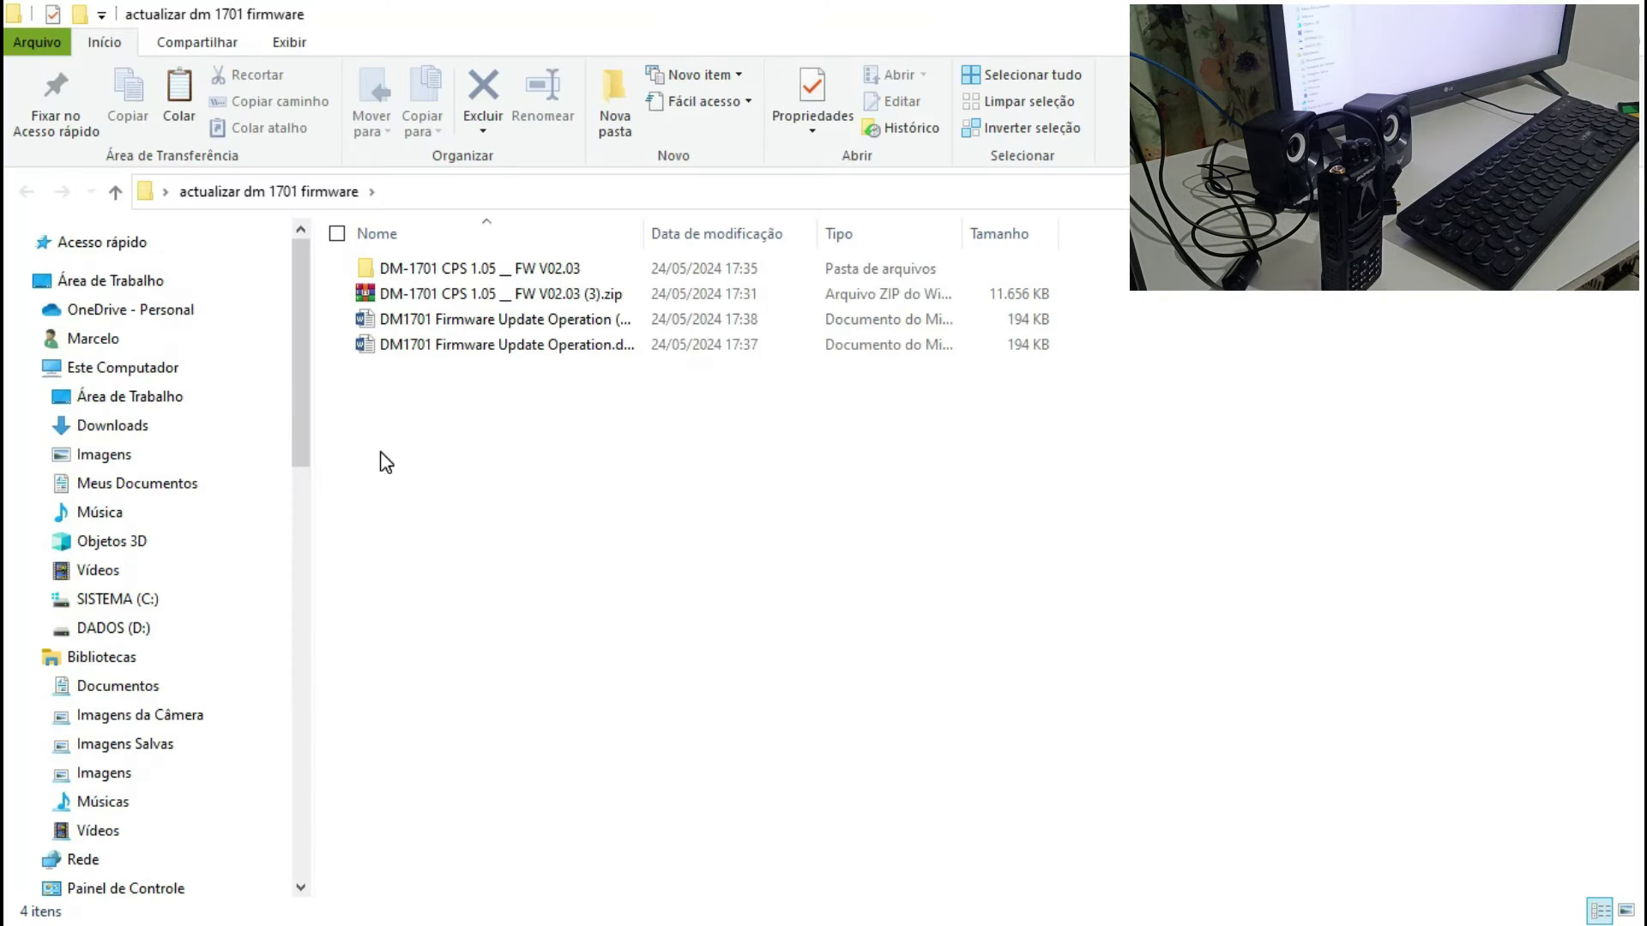
left_click(374, 273)
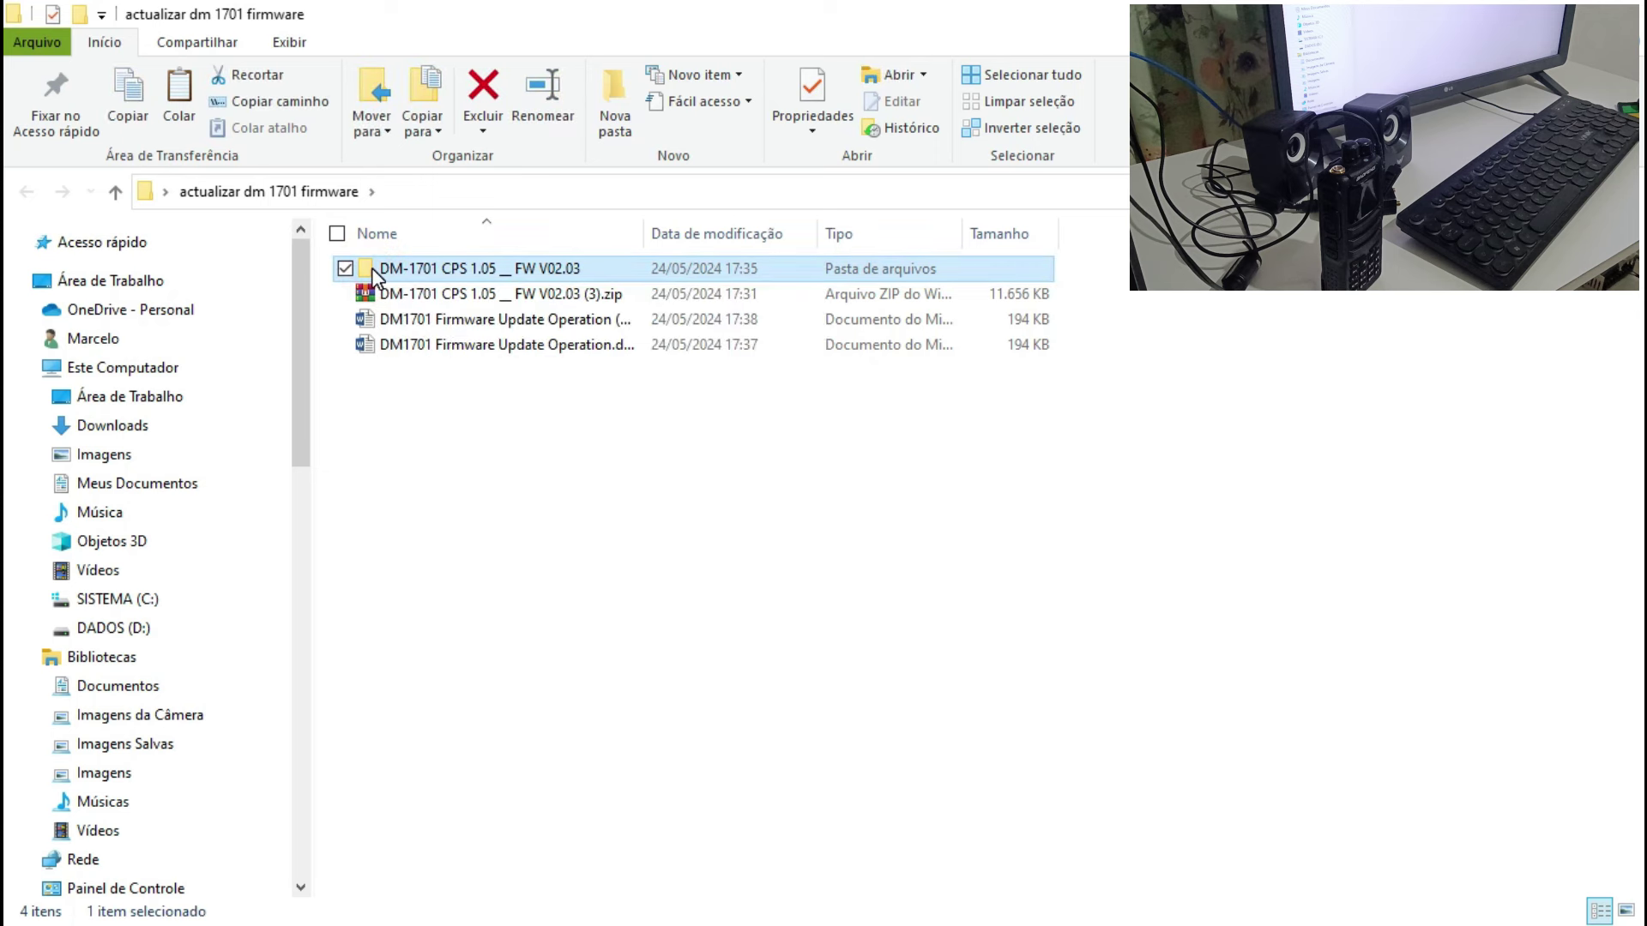
double_click(372, 268)
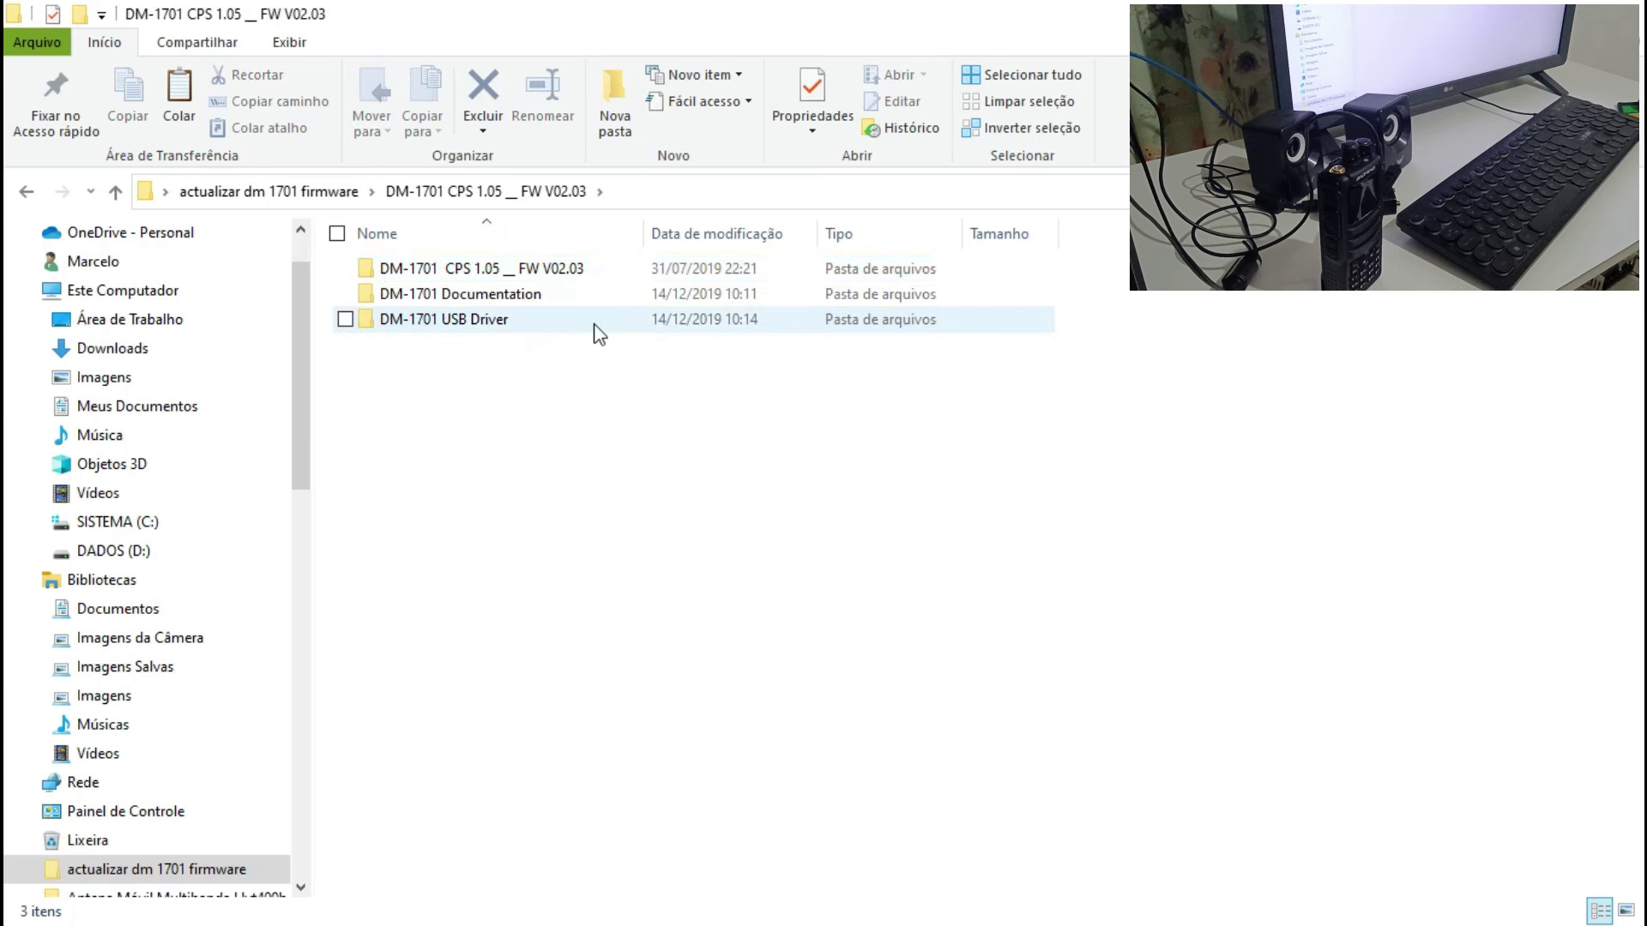
double_click(456, 268)
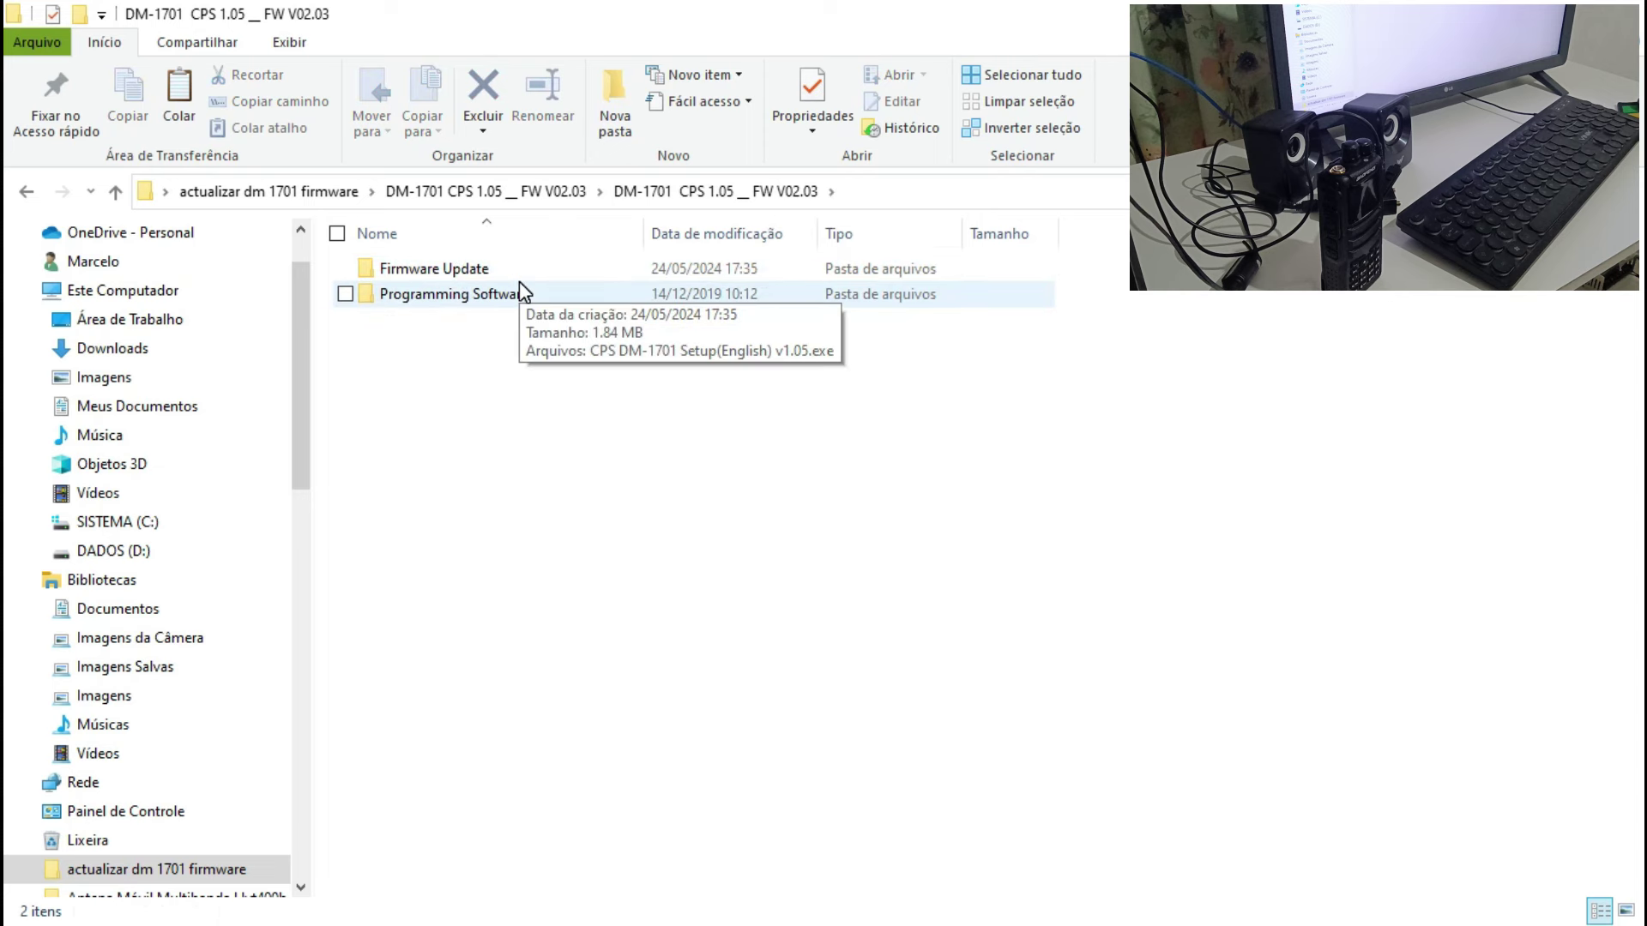
double_click(417, 269)
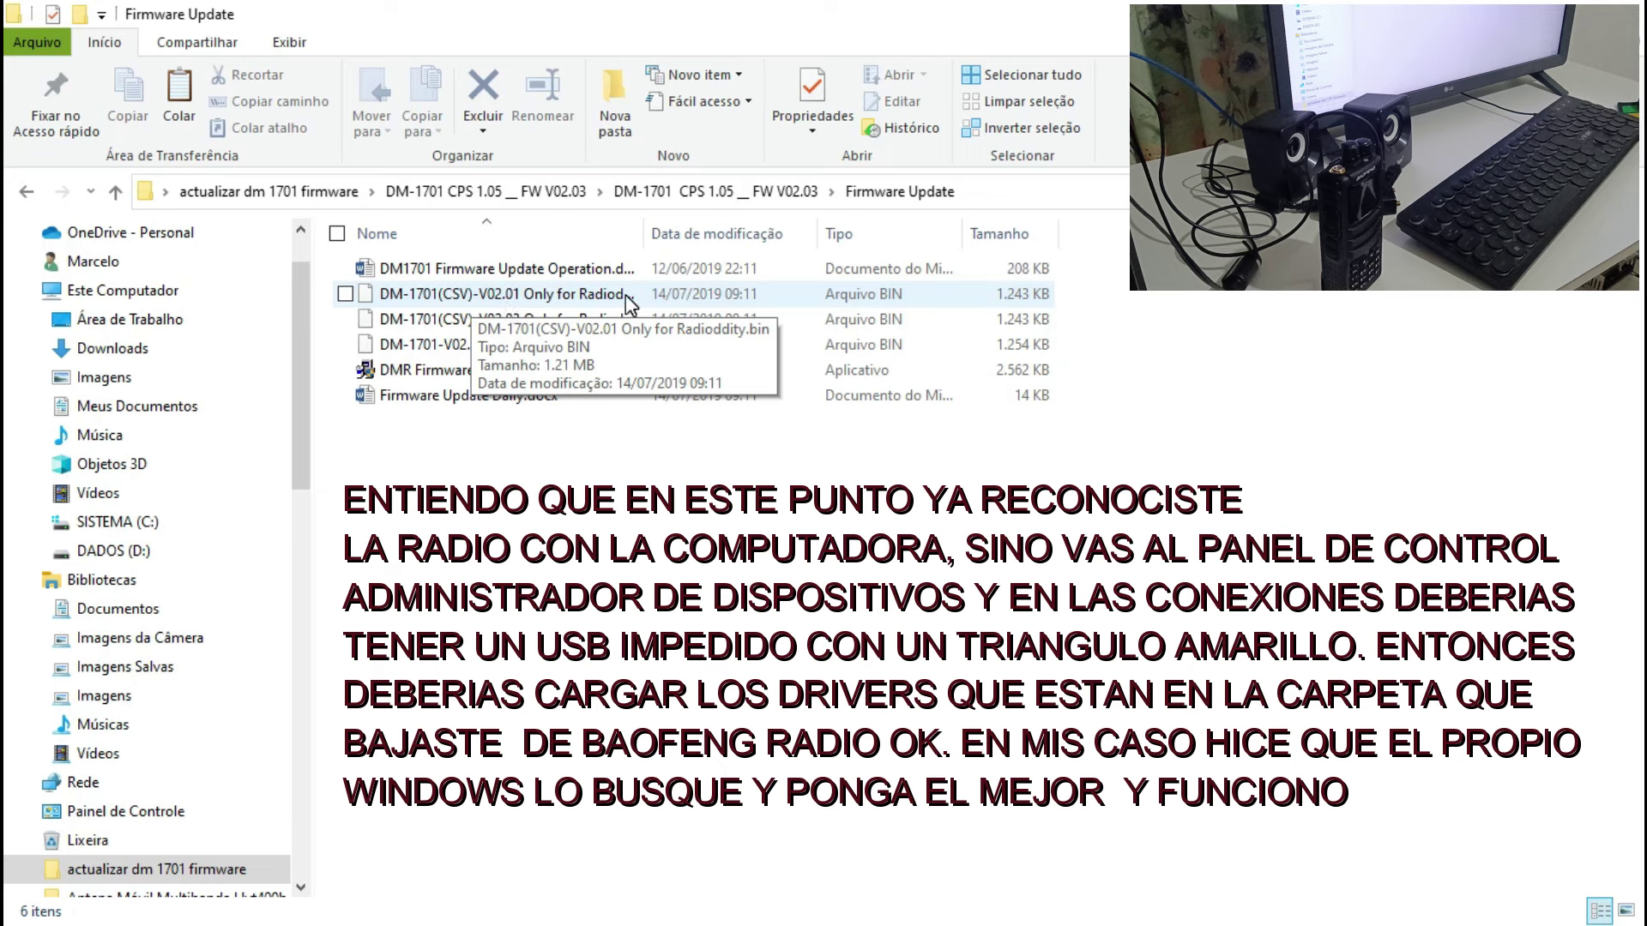
left_click_drag(643, 246, 757, 249)
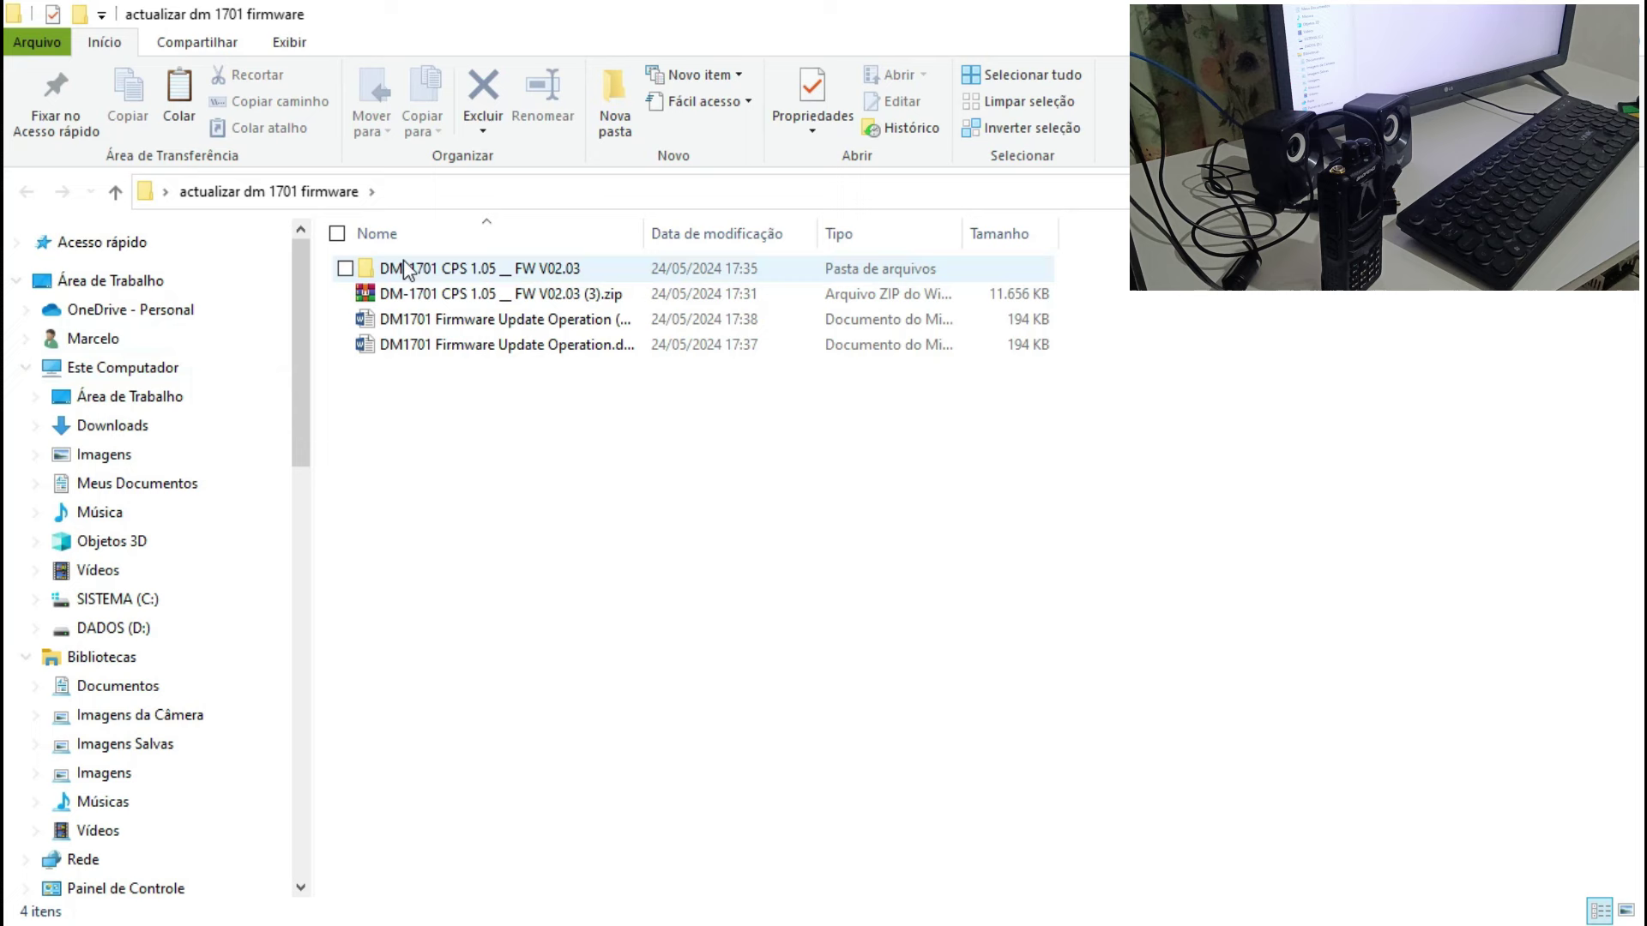
- Return to the Firmware Update folder through the nested DM-1701 CPS 1.05 __ FW V02.03 folders, review its files and close the window
double_click(406, 270)
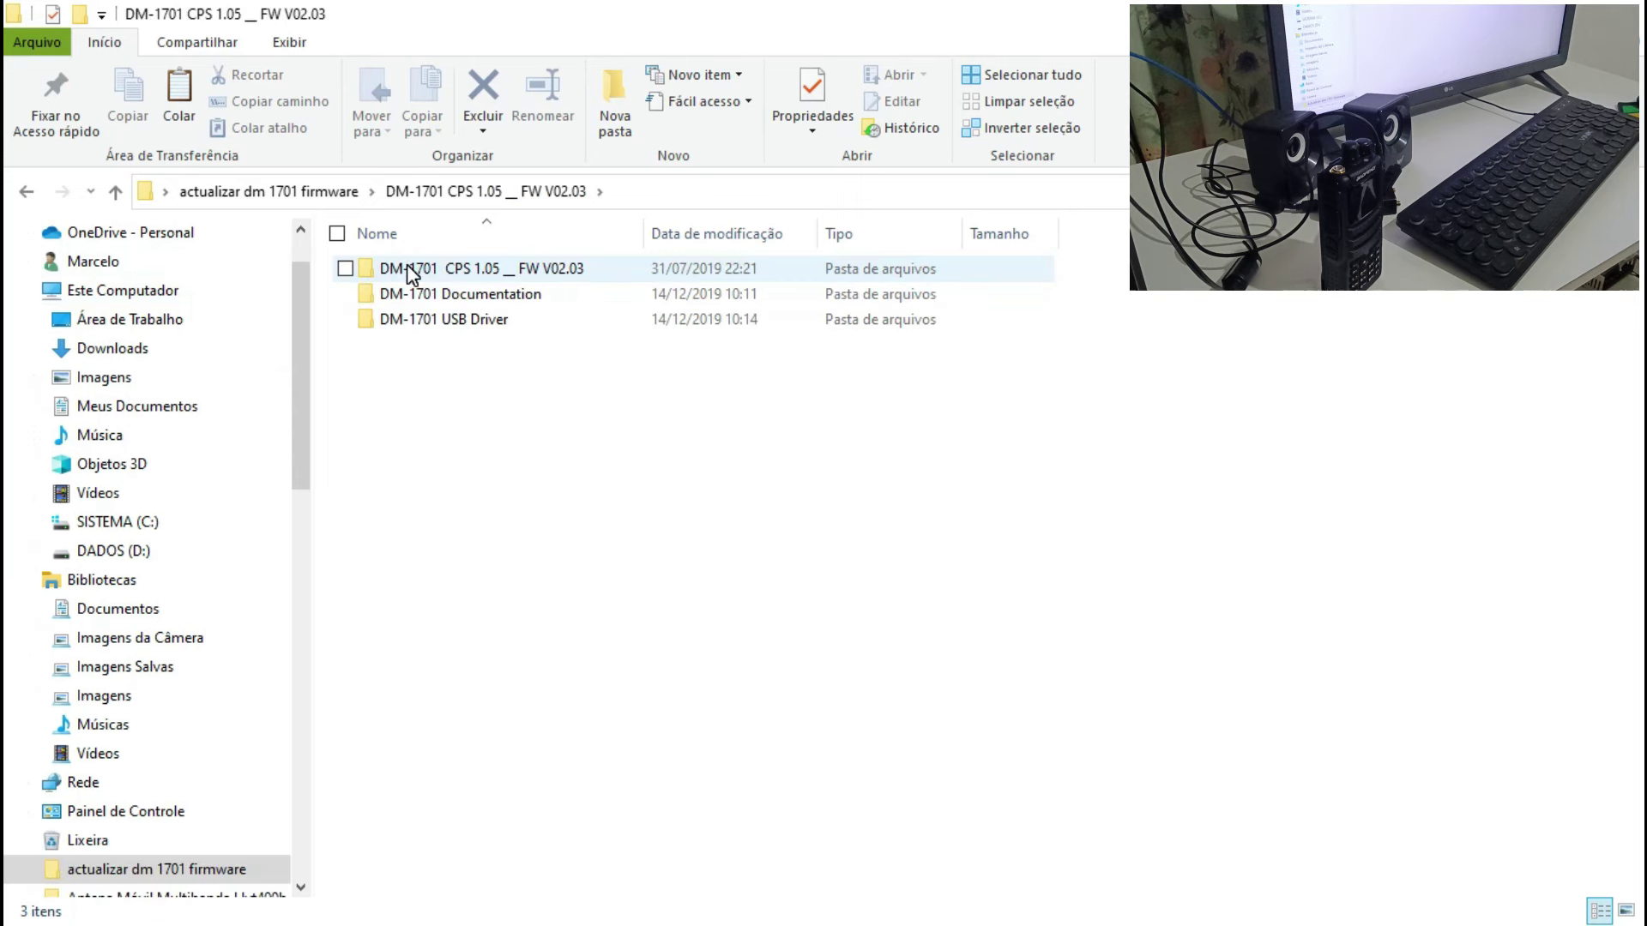
double_click(410, 269)
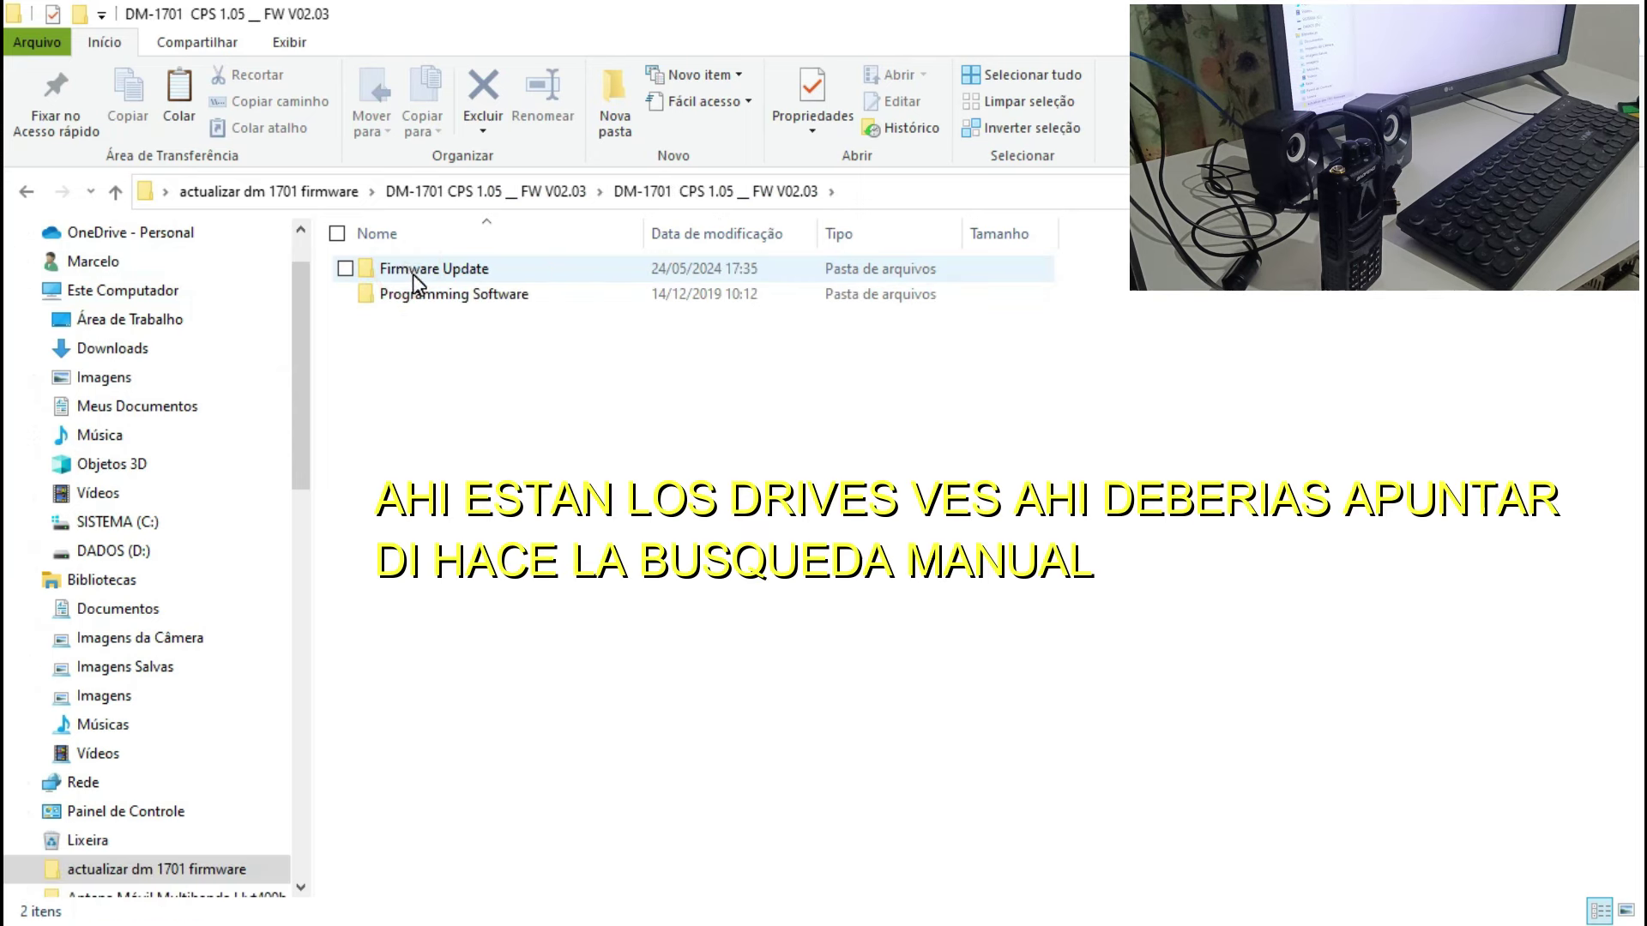
double_click(413, 273)
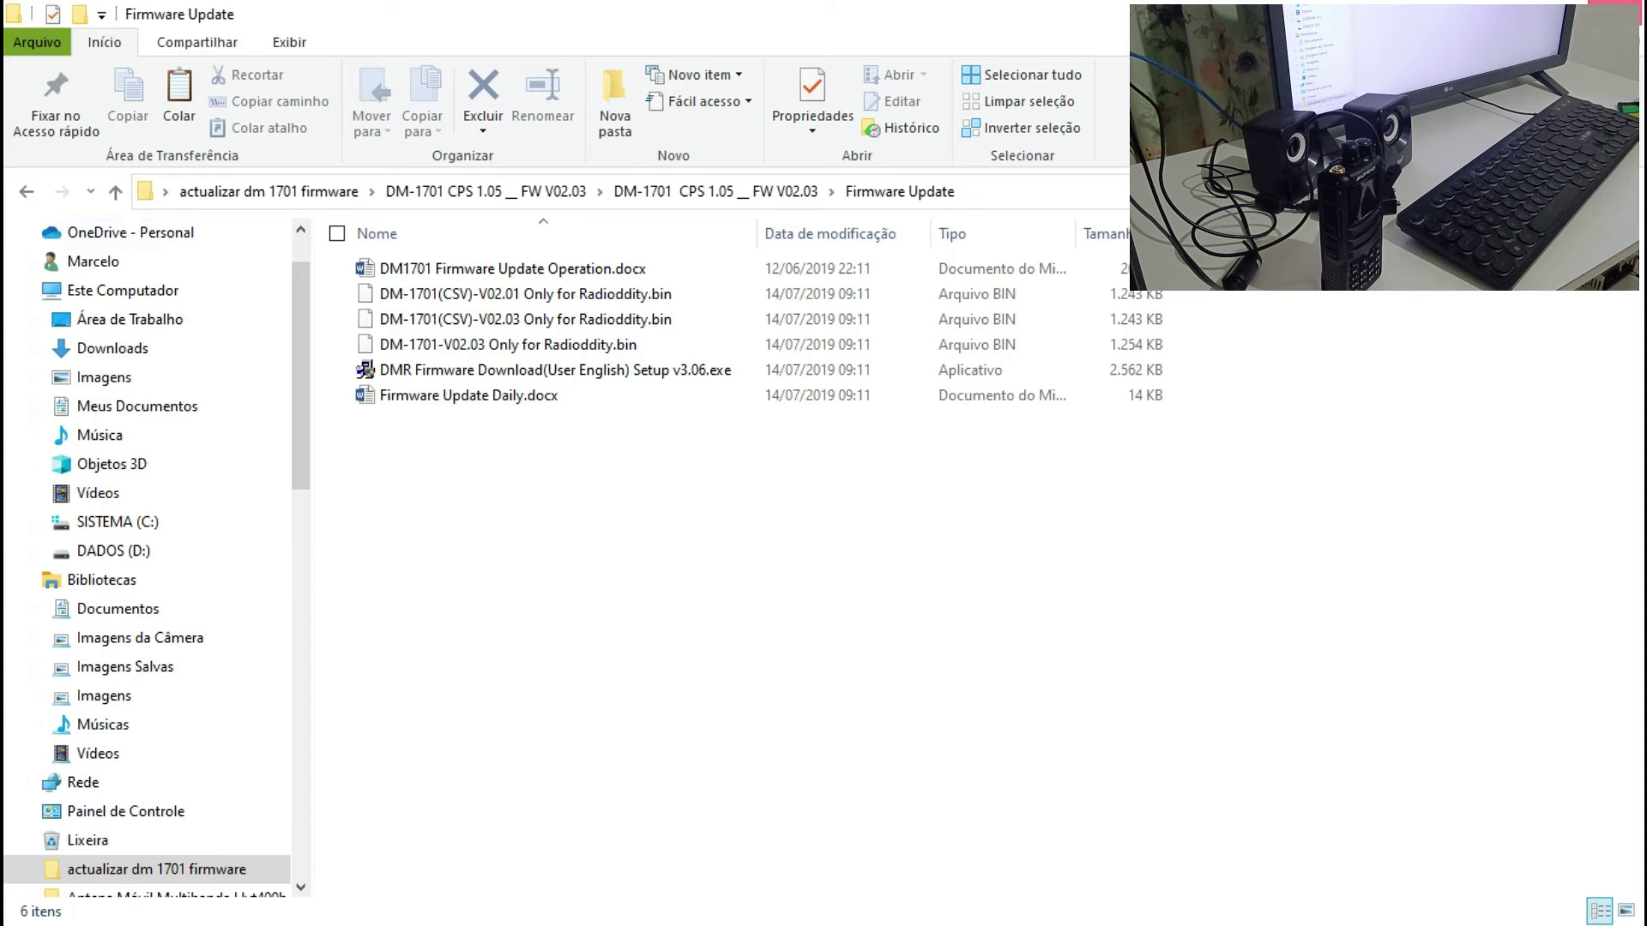
left_click(1621, 12)
- Open DM1701 Firmware Update Operation.docx from the "actualizar dm 1701 firmware" folder, read its instructions through the last page and close it
double_click(713, 66)
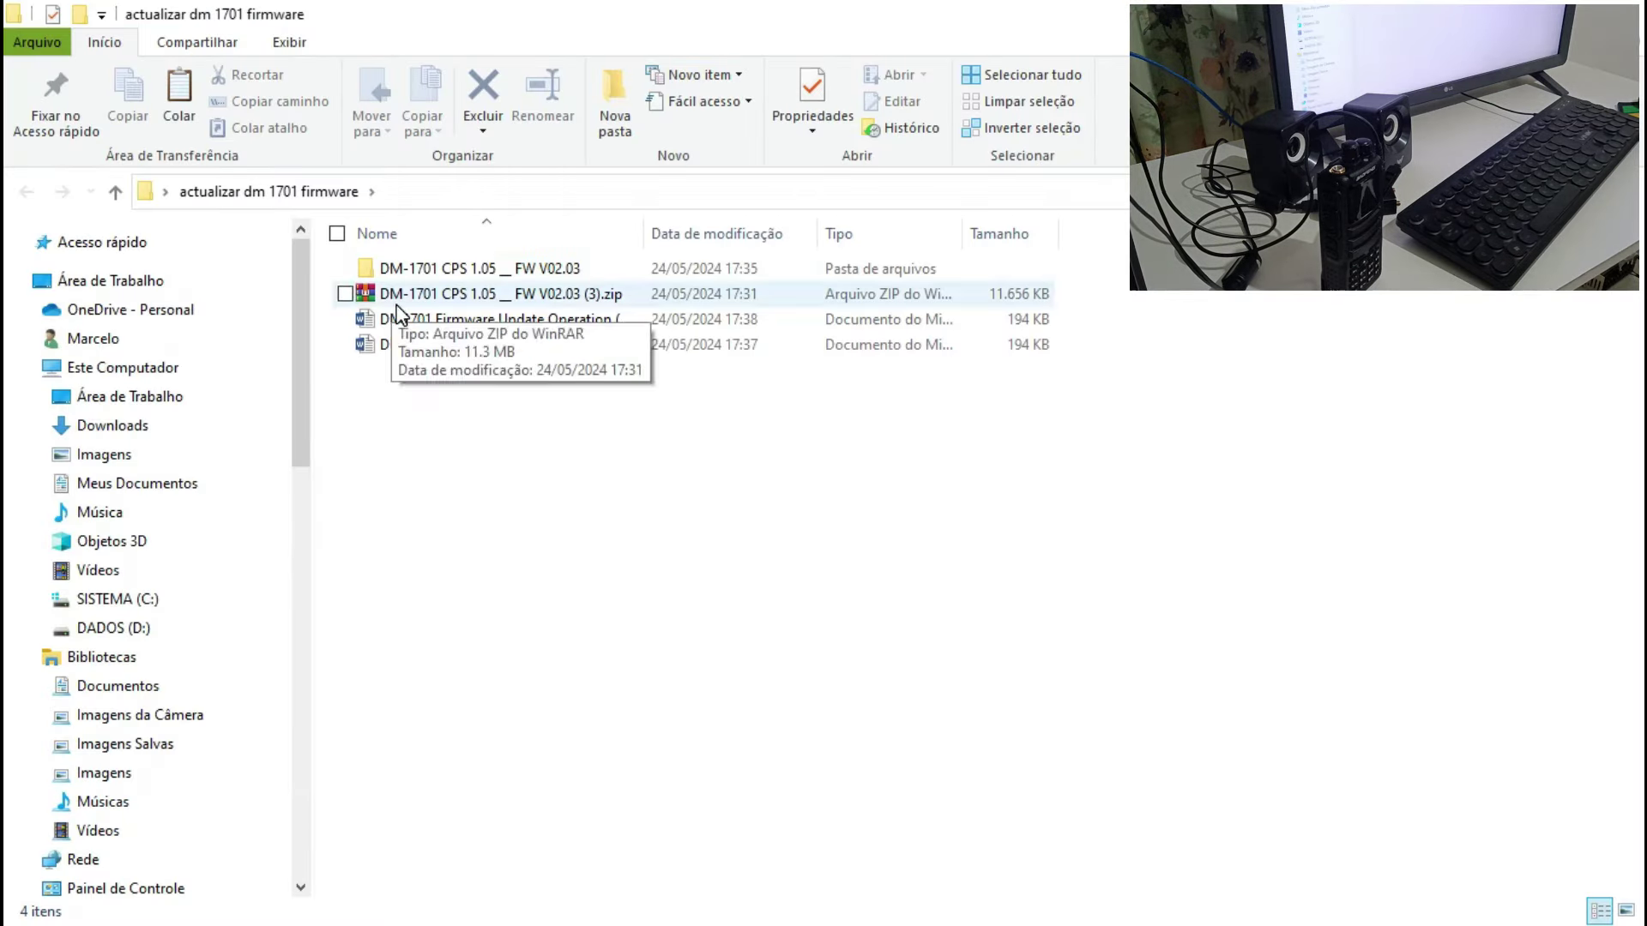
double_click(457, 350)
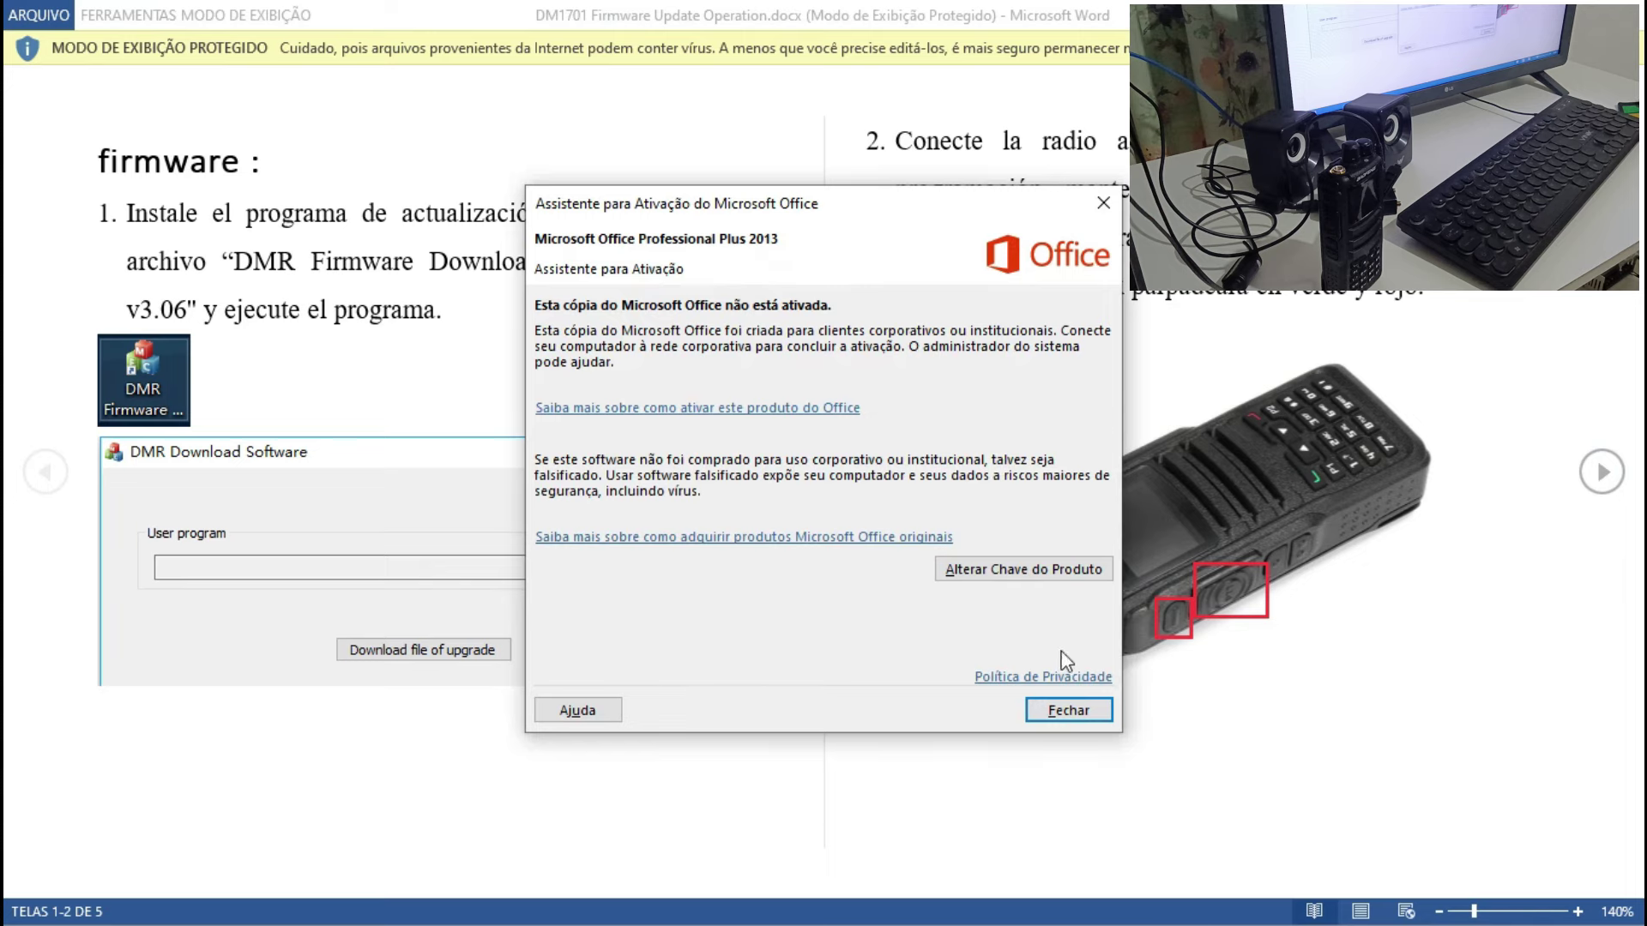
left_click(1080, 712)
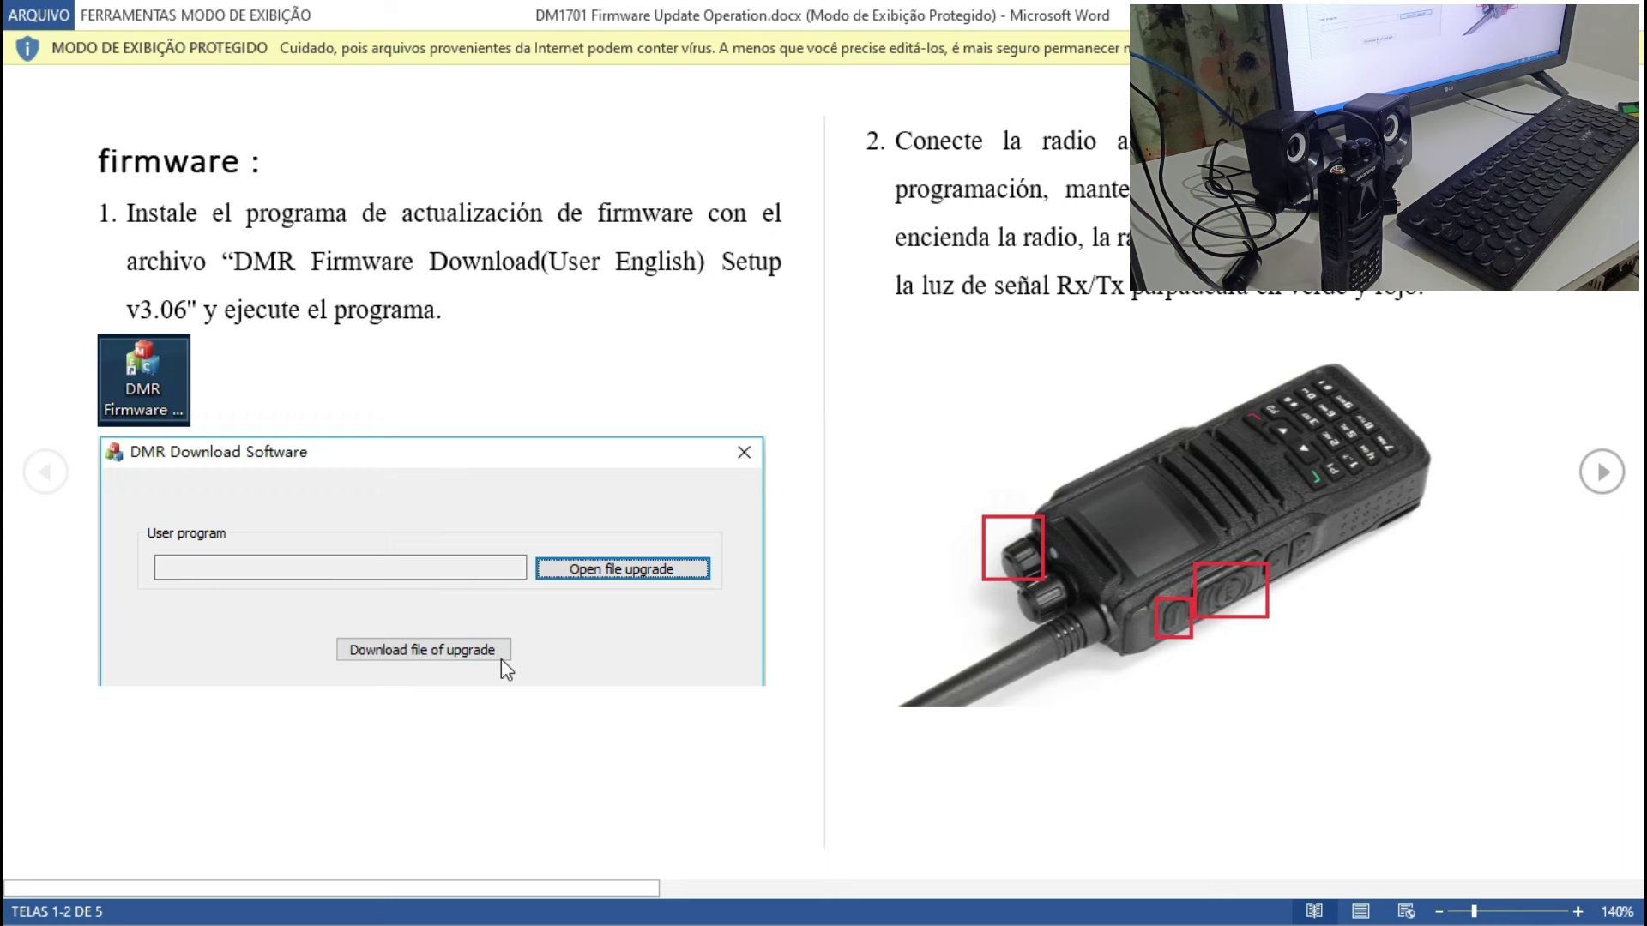
left_click(1601, 472)
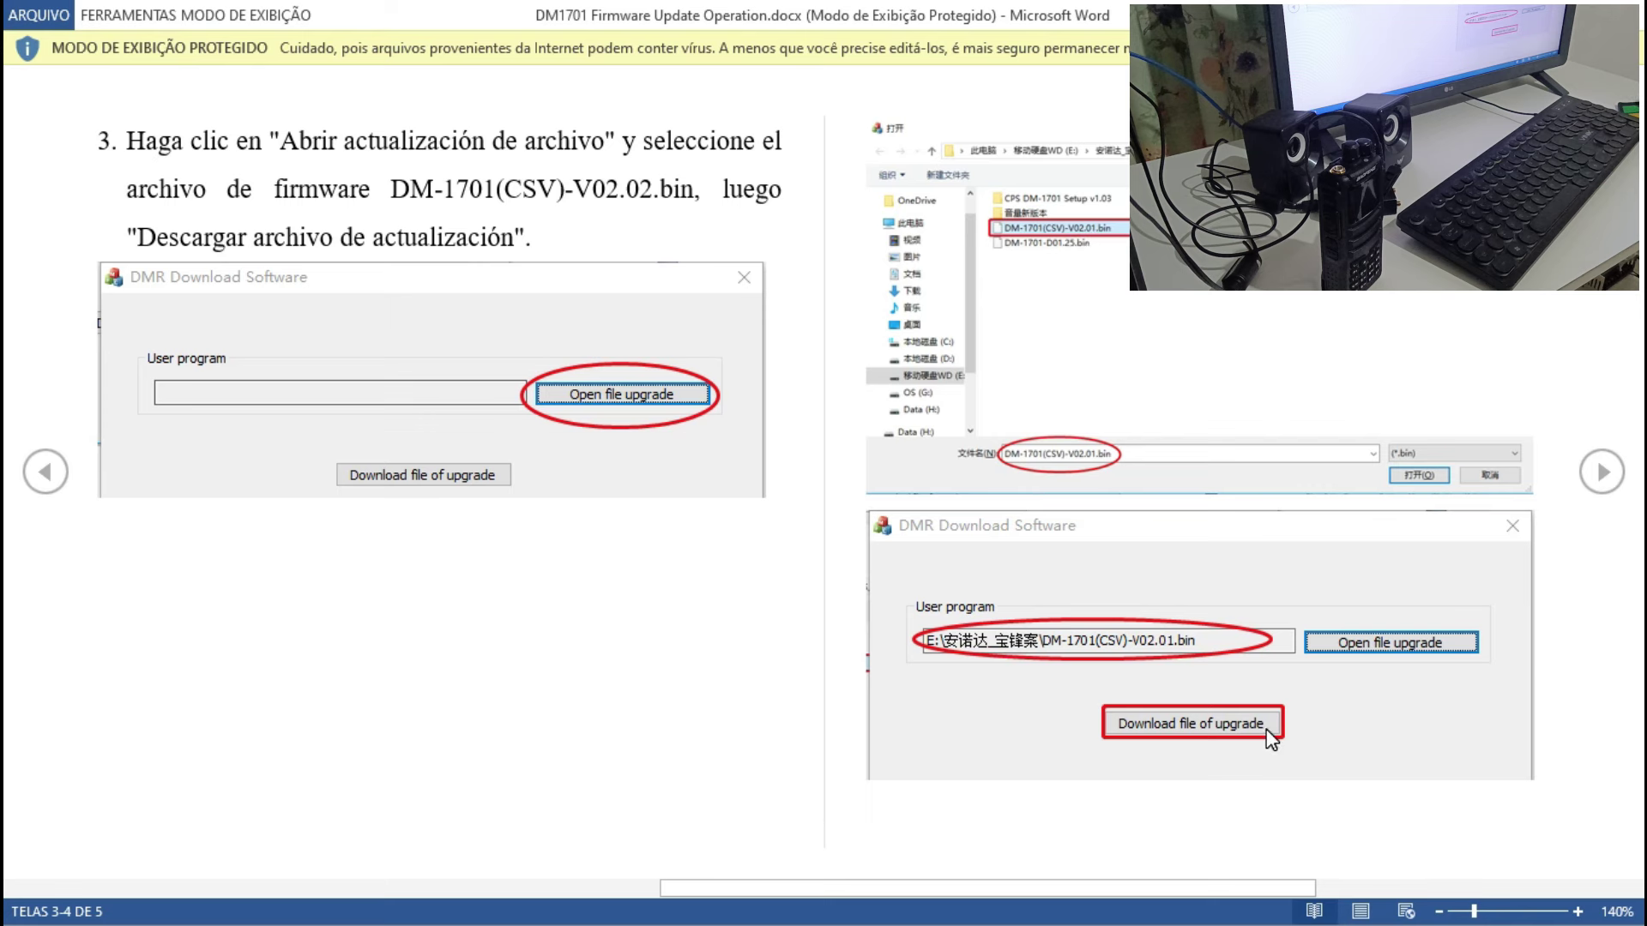
left_click(1603, 472)
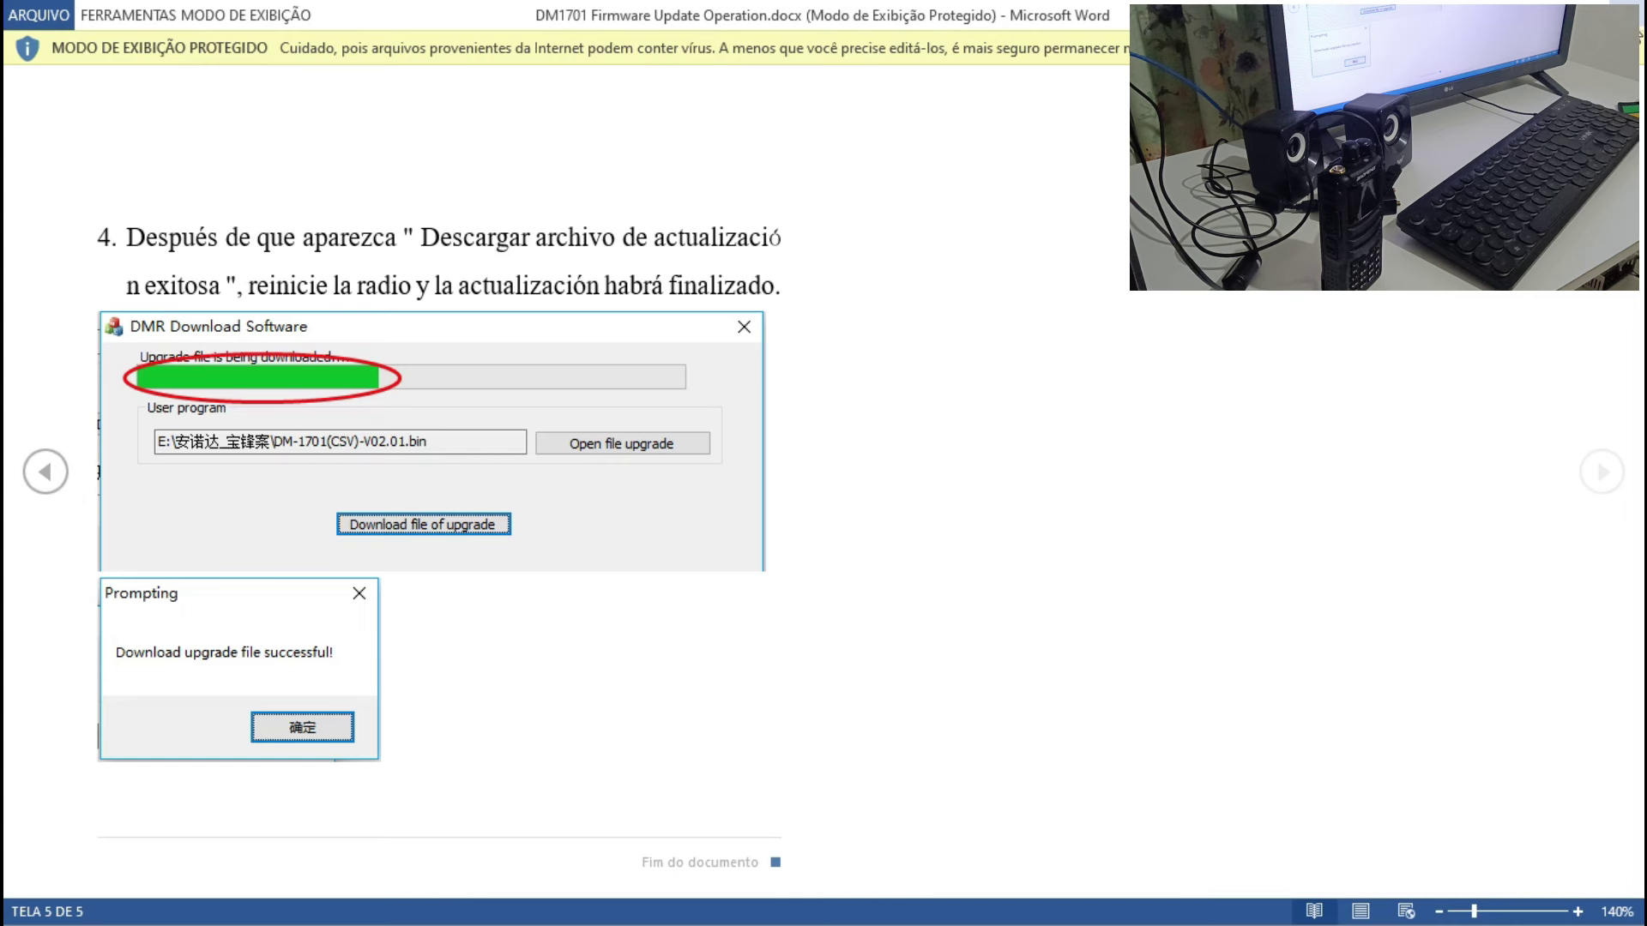
left_click(1627, 13)
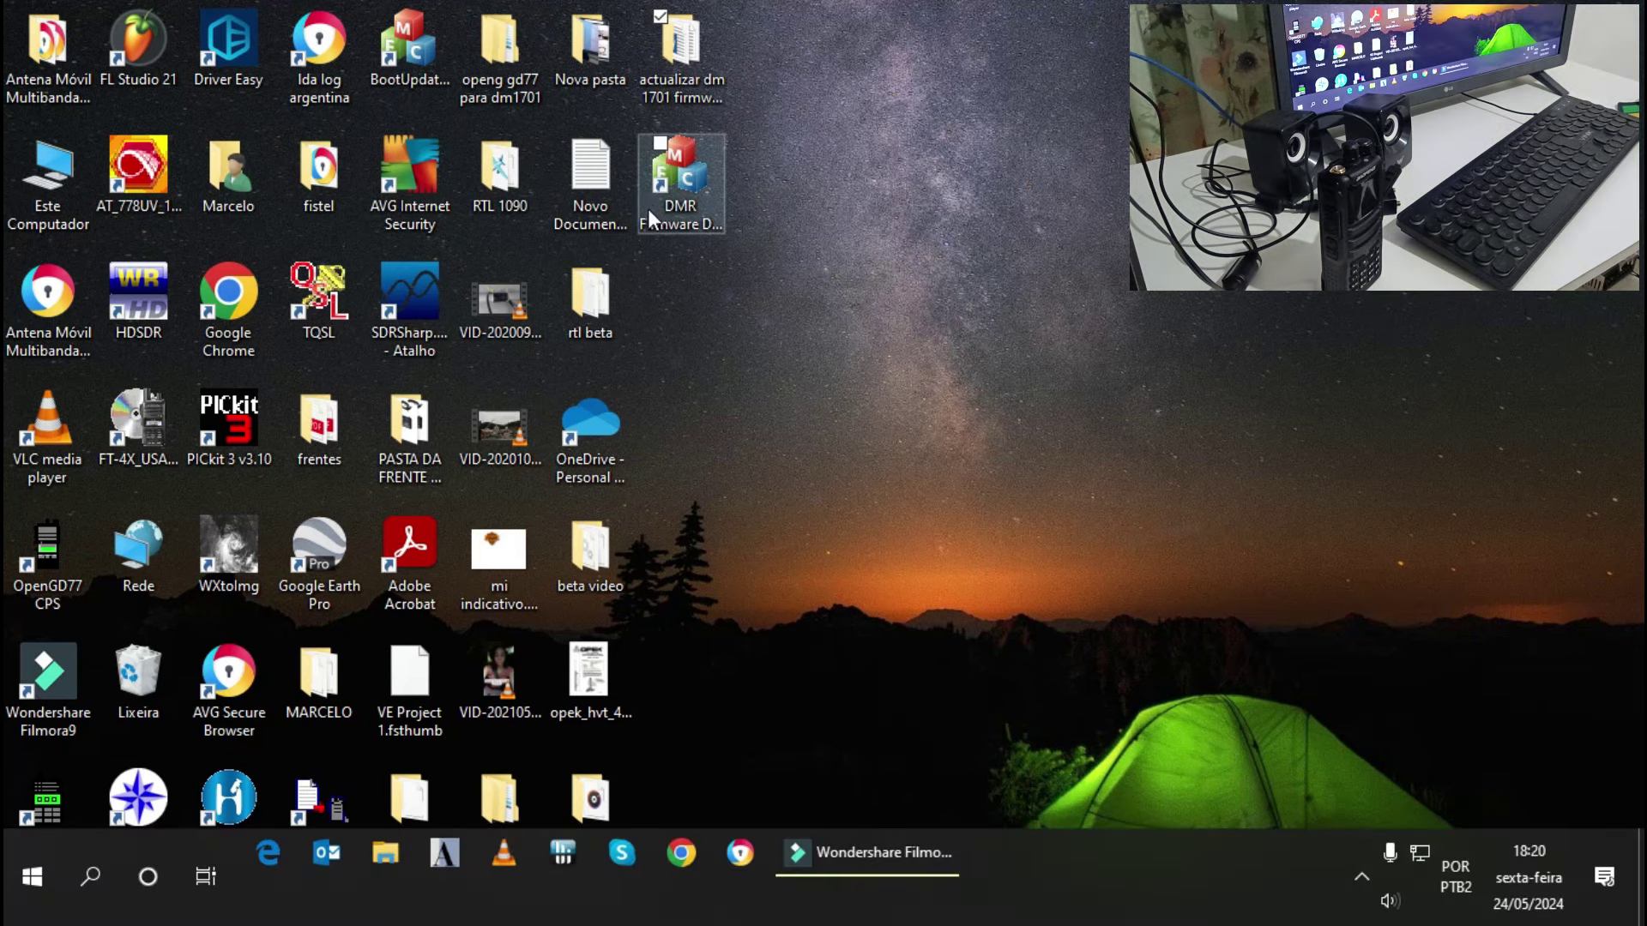
- Launch DMR Download Software from the desktop and load DM-1701(CSV)-V02.03 Only for Radioddity.bin from the Firmware Update folder as the upgrade file
double_click(684, 176)
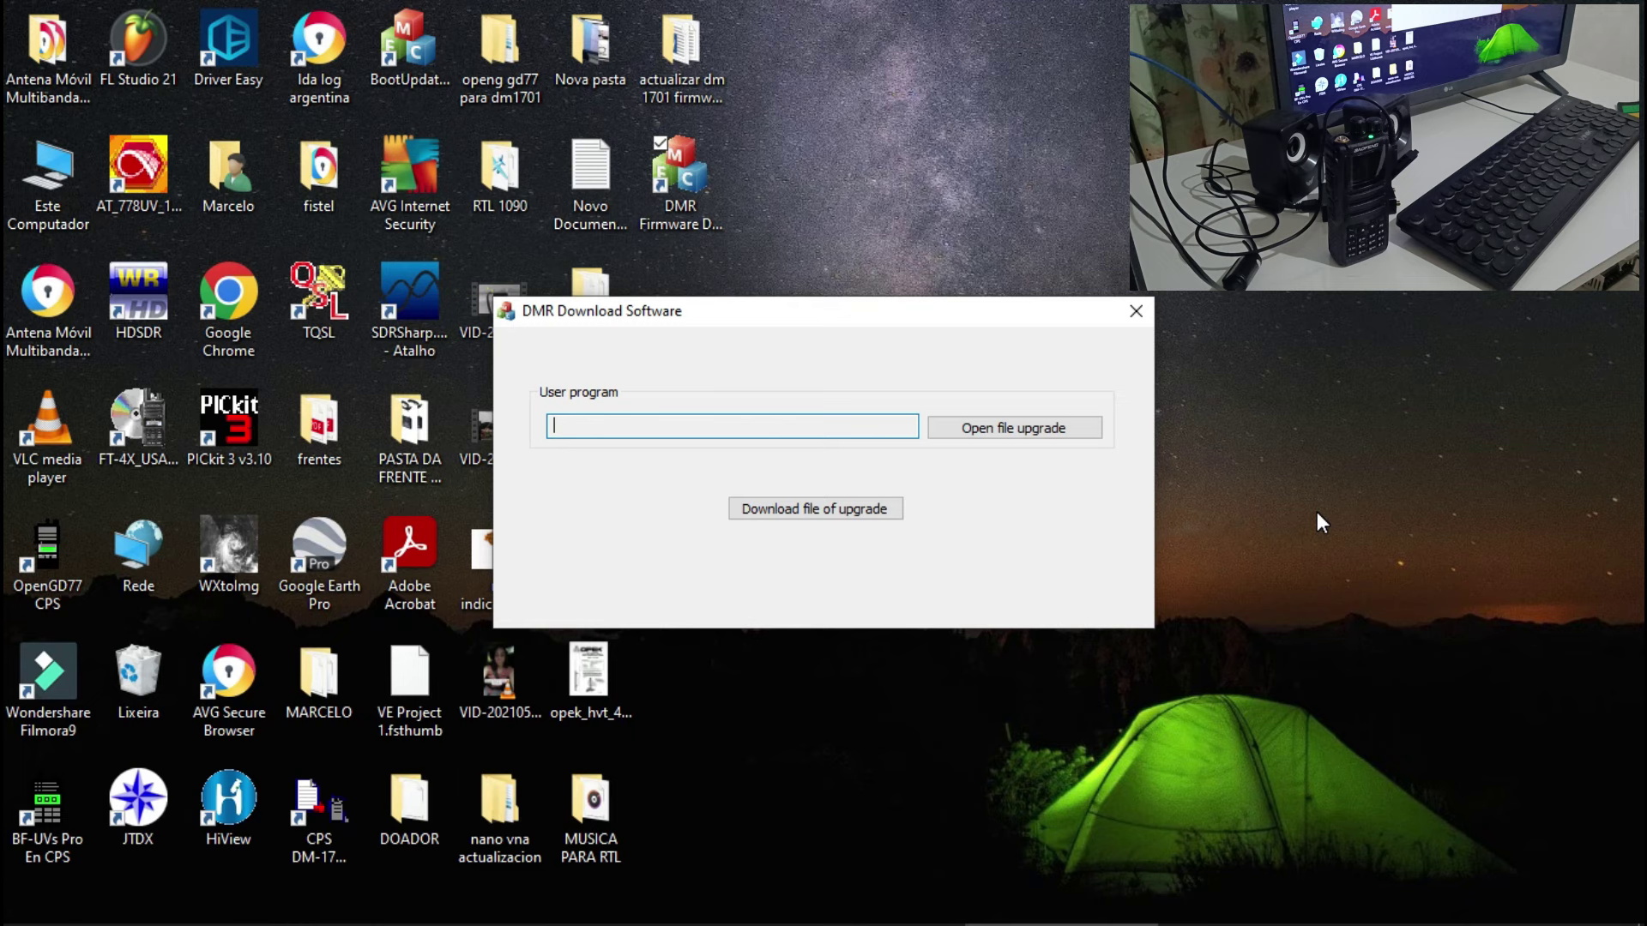
left_click(1071, 429)
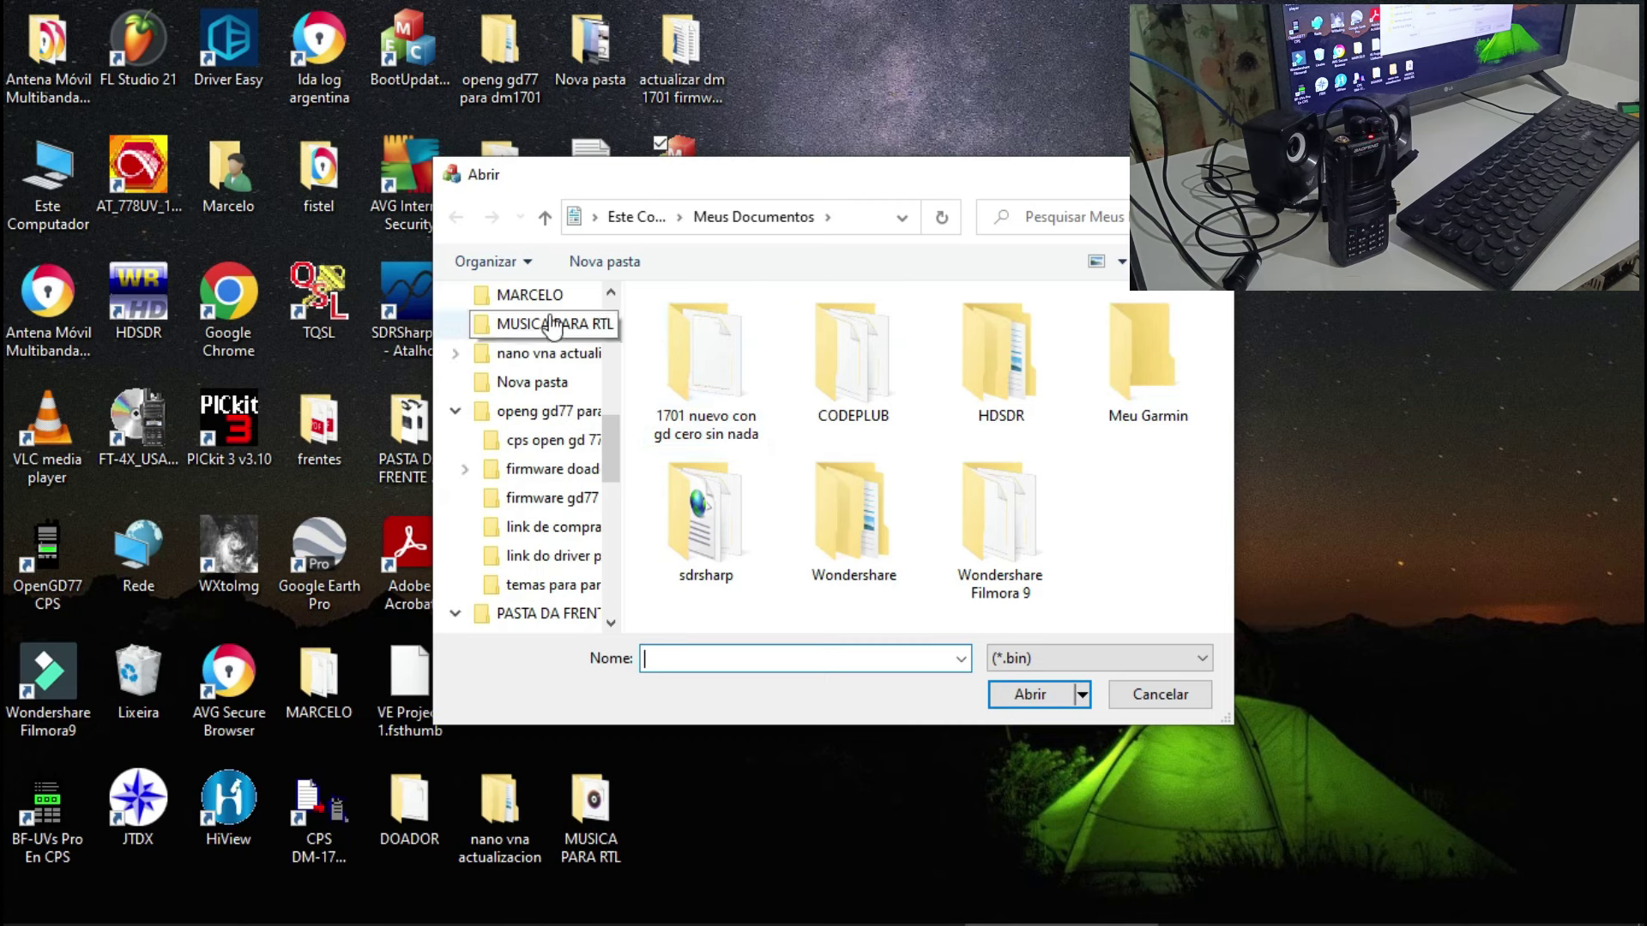
scroll(619, 297, "up", 8)
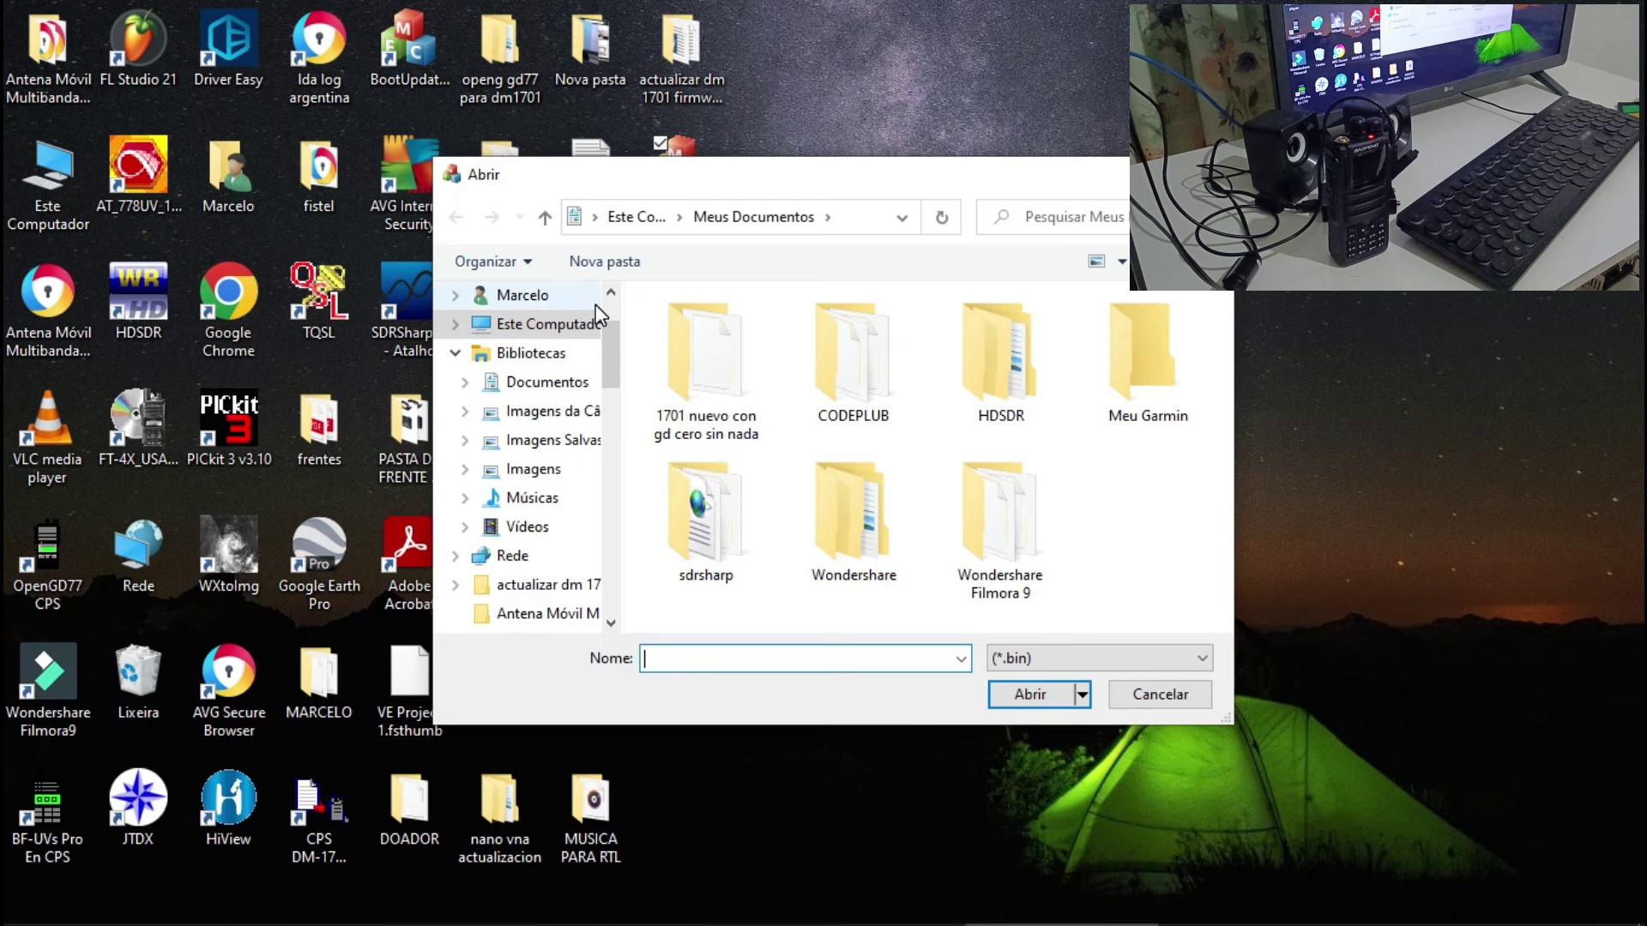
scroll(614, 296, "up", 4)
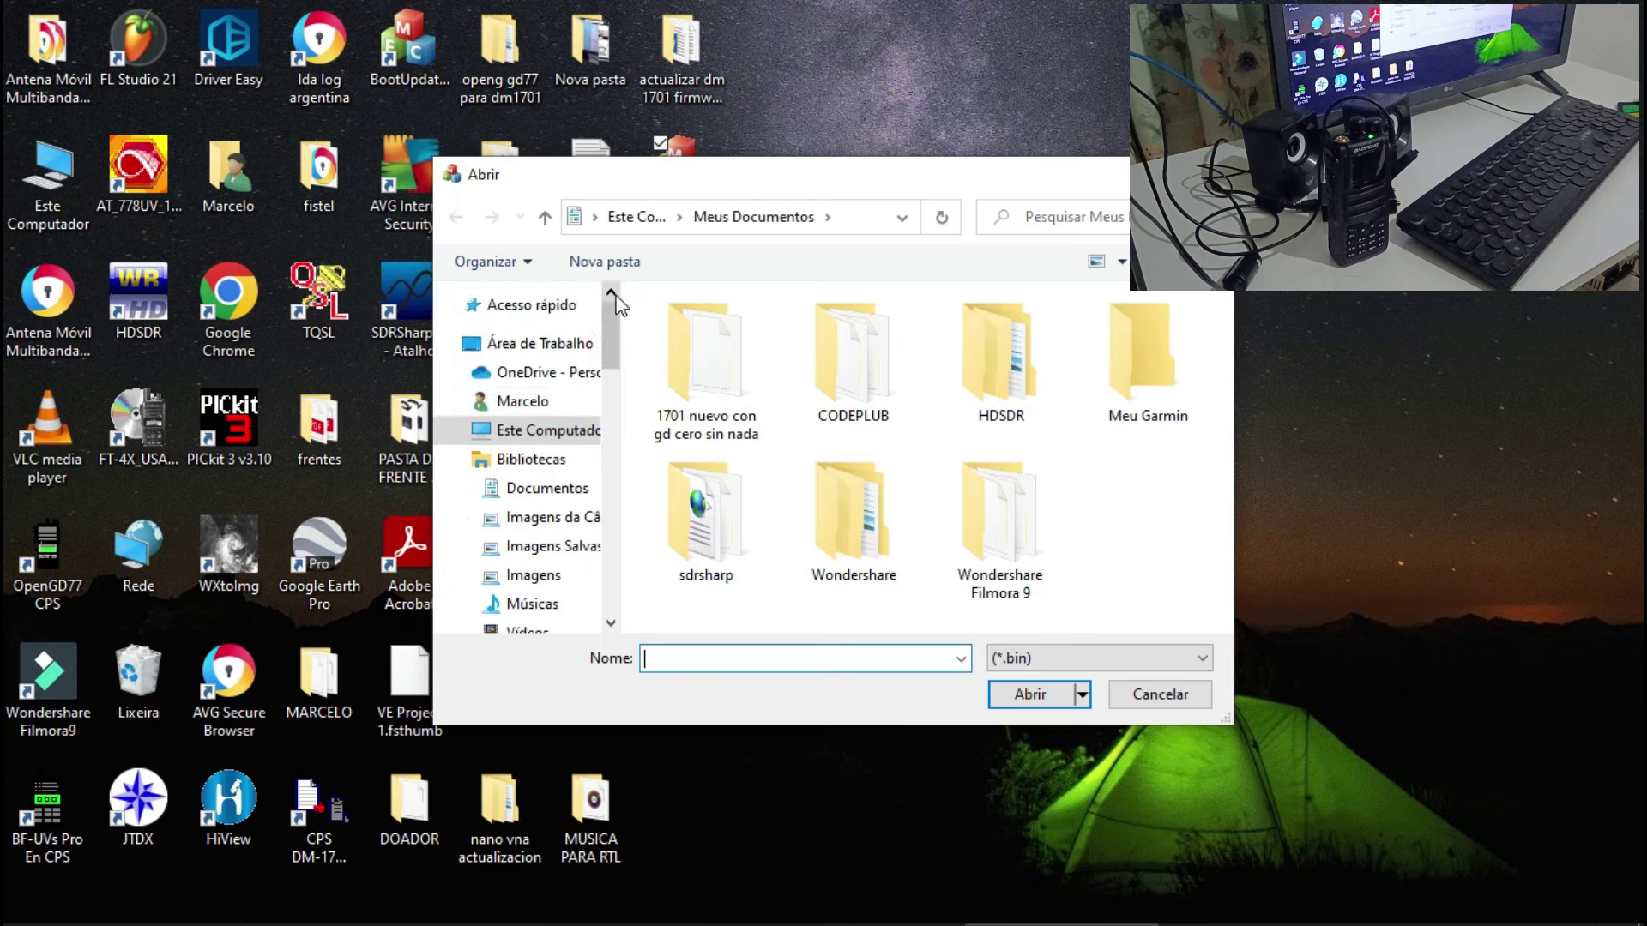
left_click(571, 354)
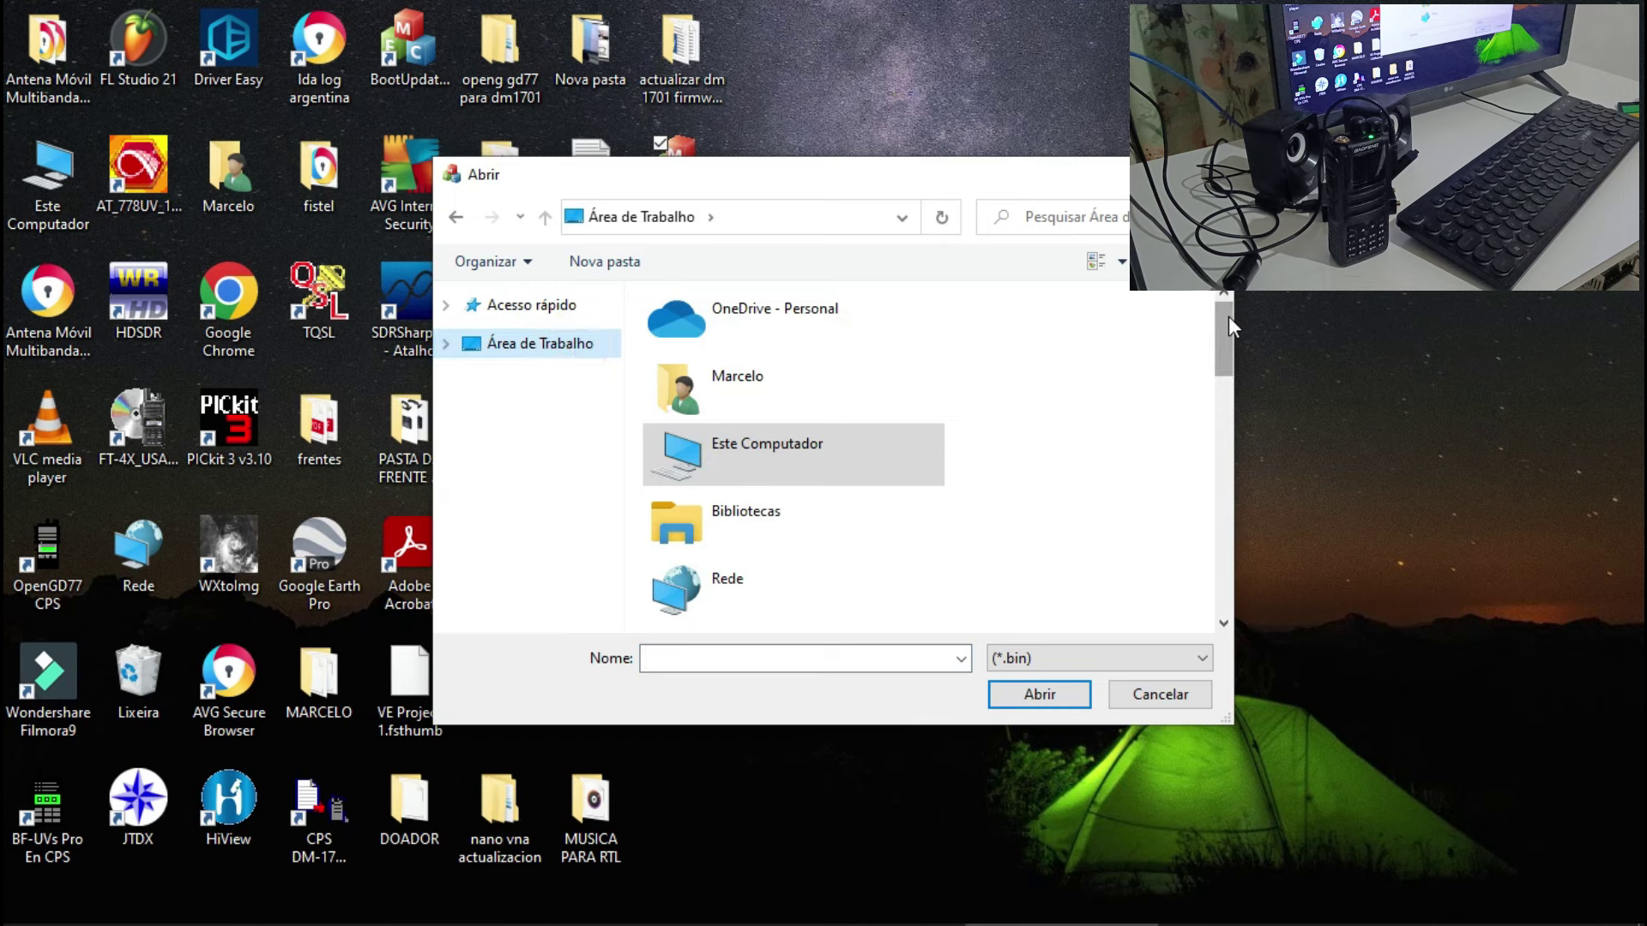
left_click_drag(1223, 320, 1223, 373)
double_click(841, 415)
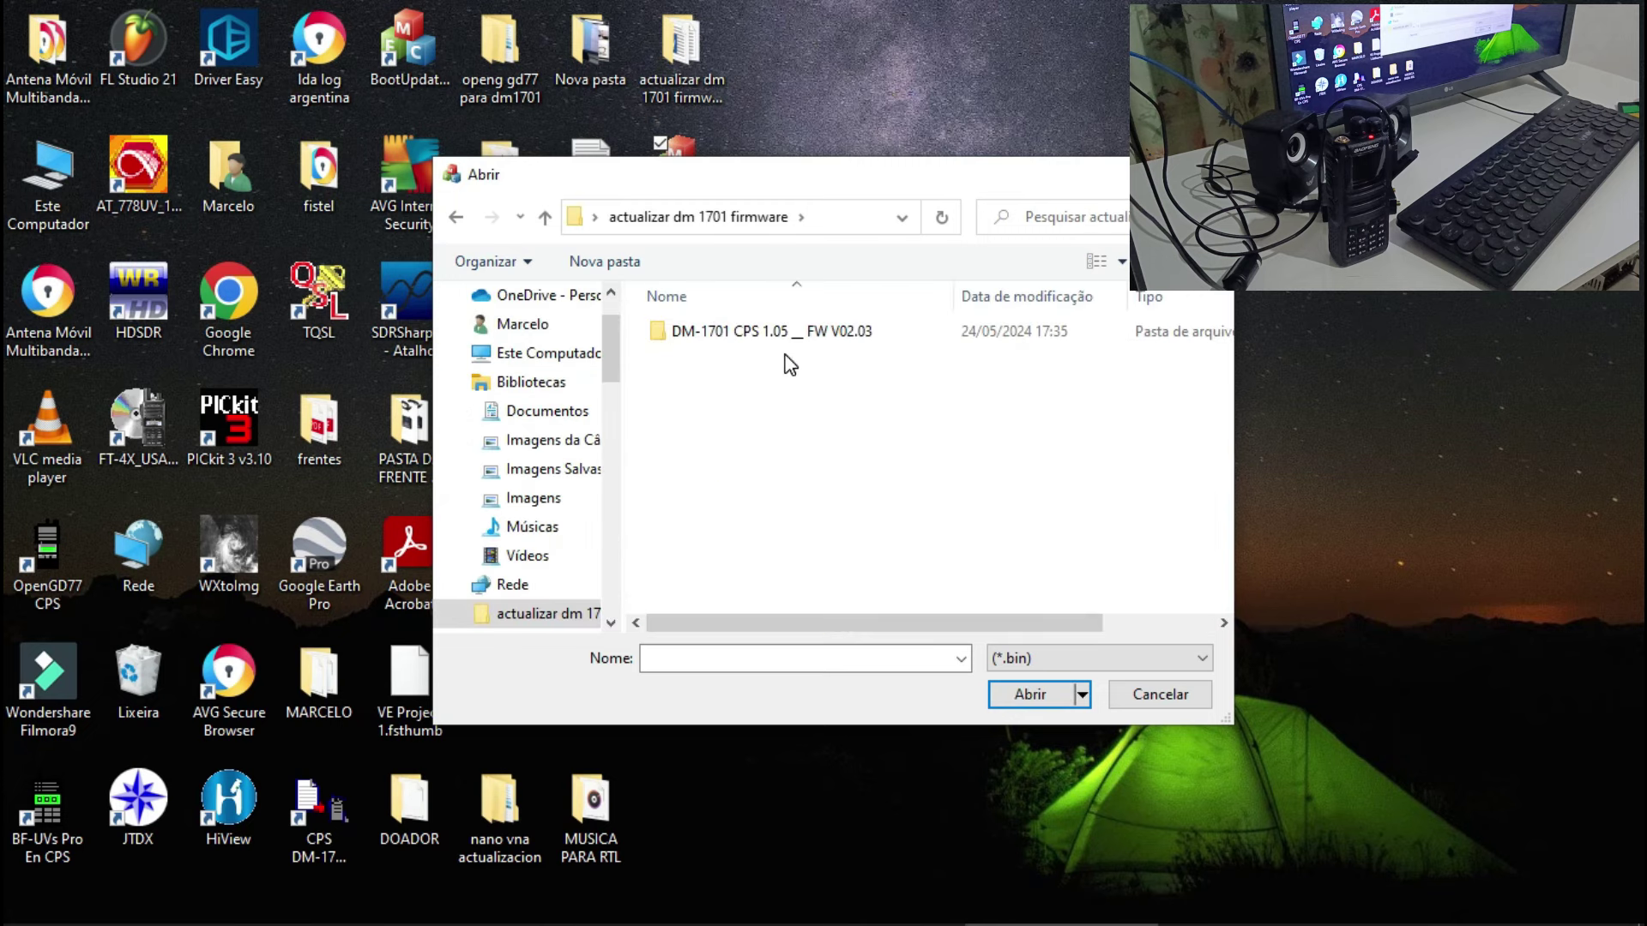
double_click(786, 339)
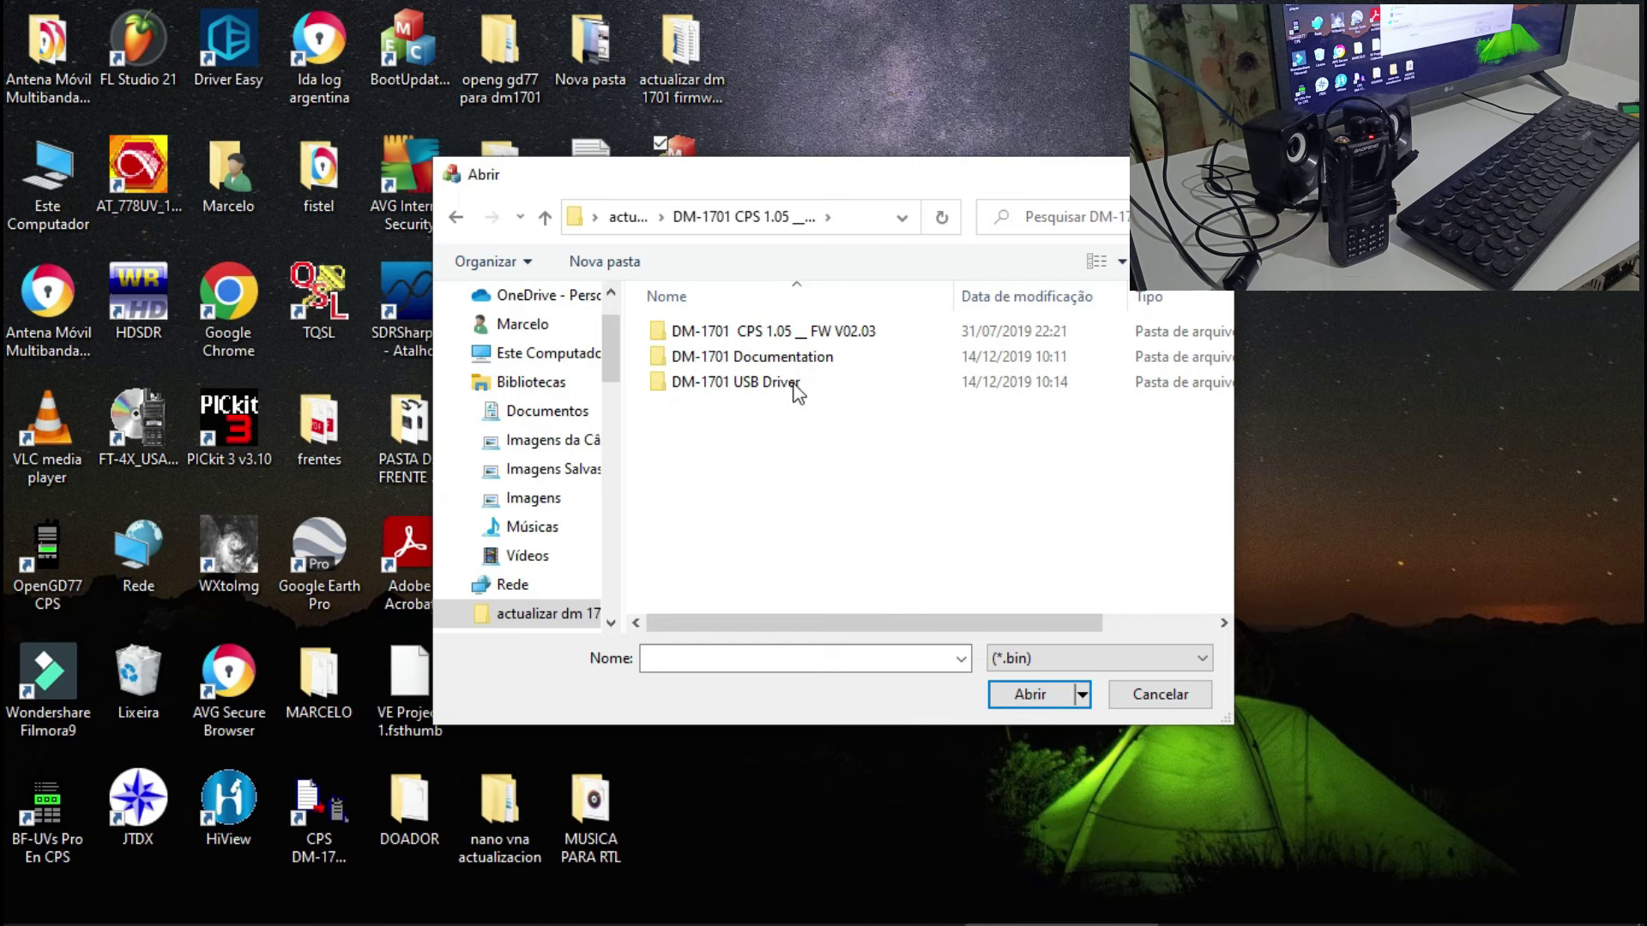
double_click(768, 334)
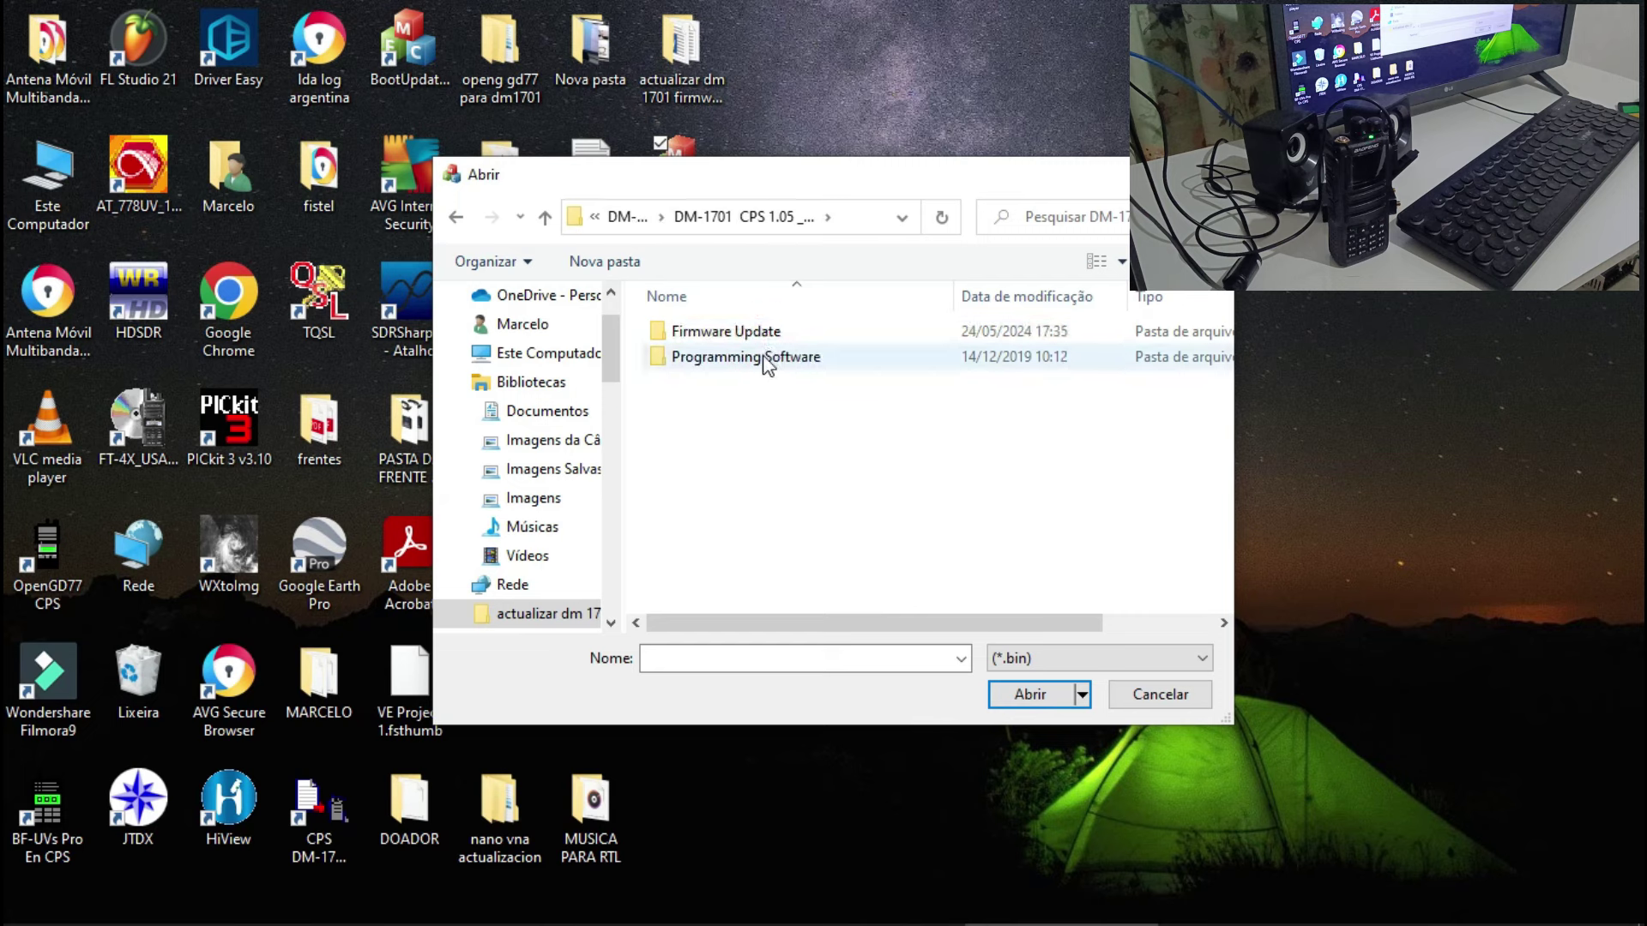
double_click(755, 335)
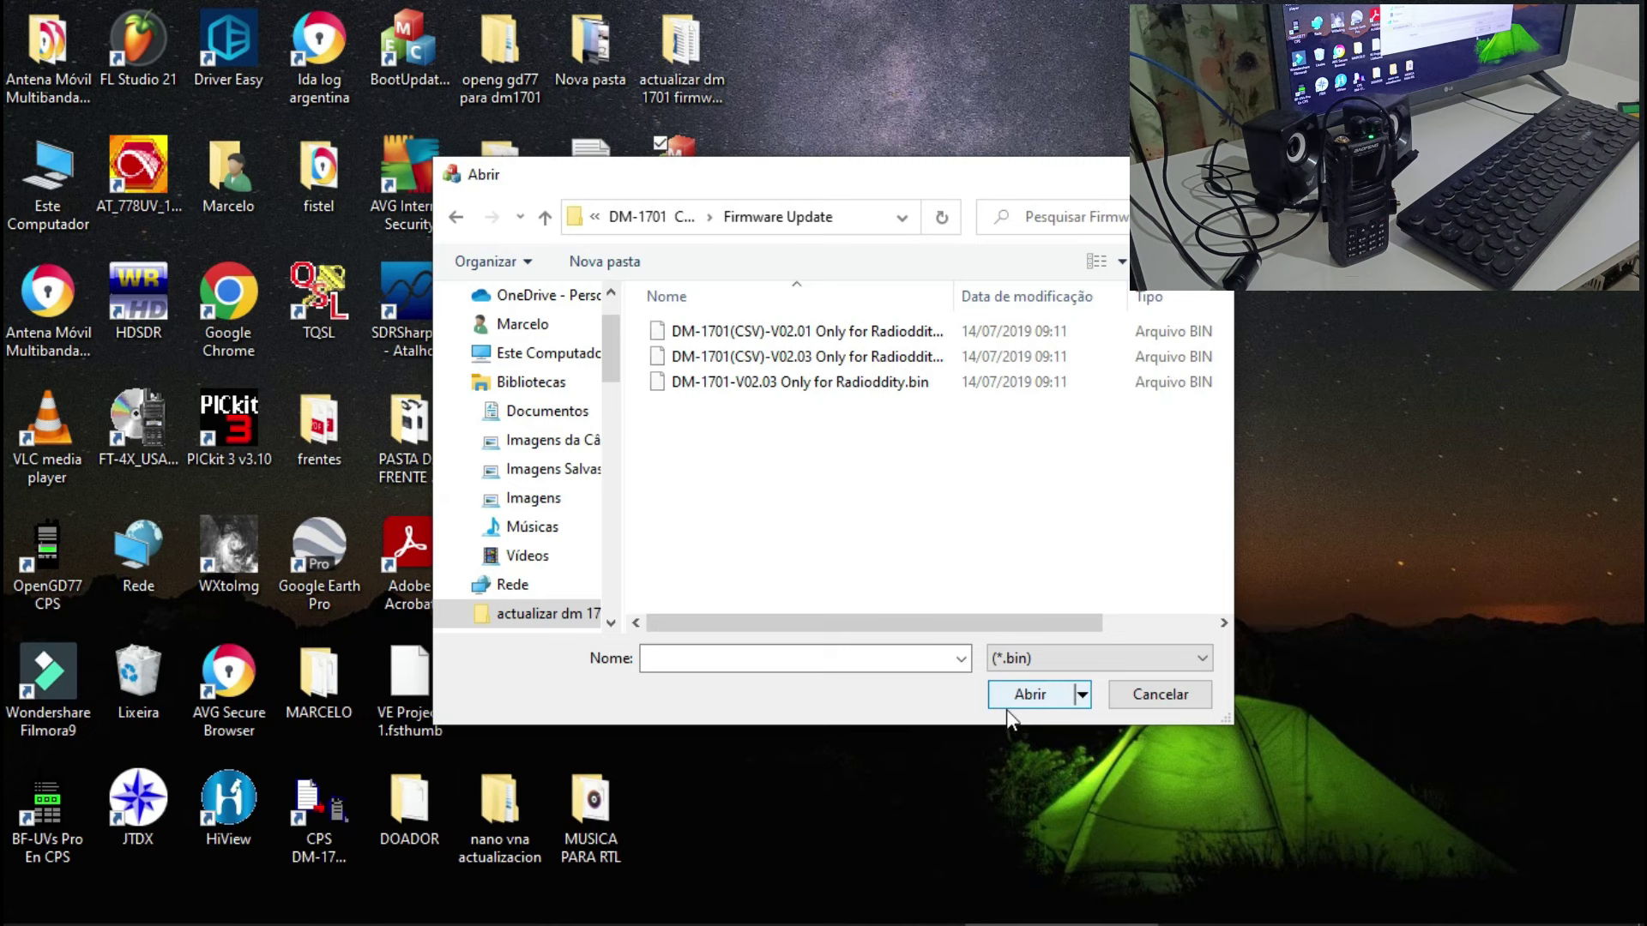
double_click(786, 355)
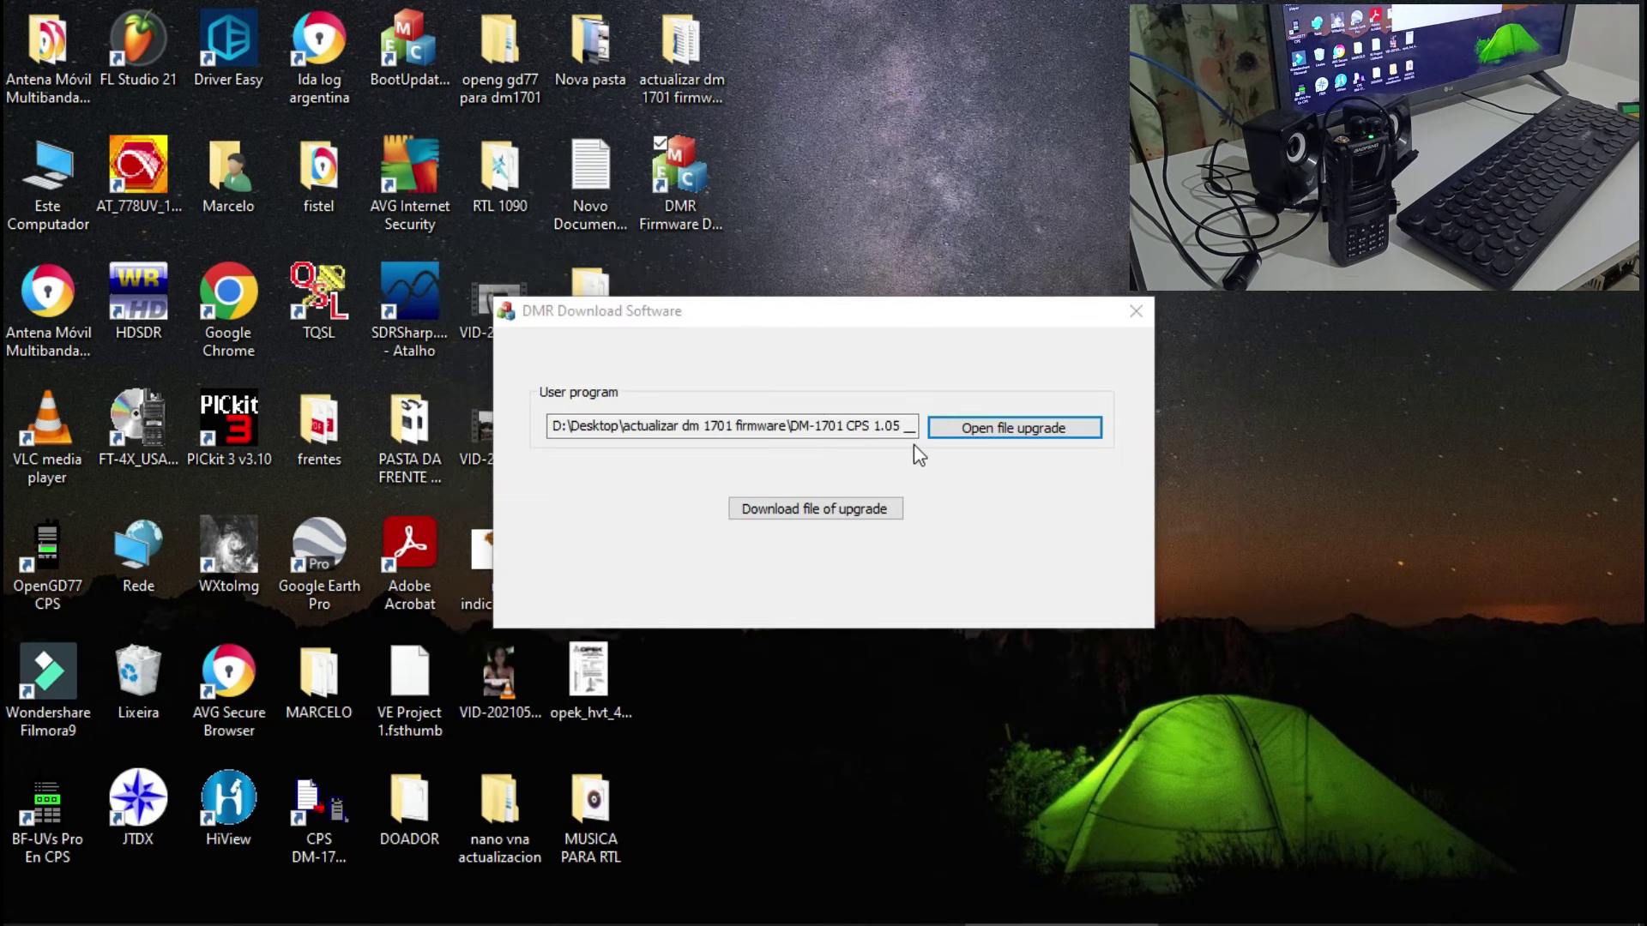
- Write the loaded upgrade file to the radio and close DMR Download Software
left_click(819, 509)
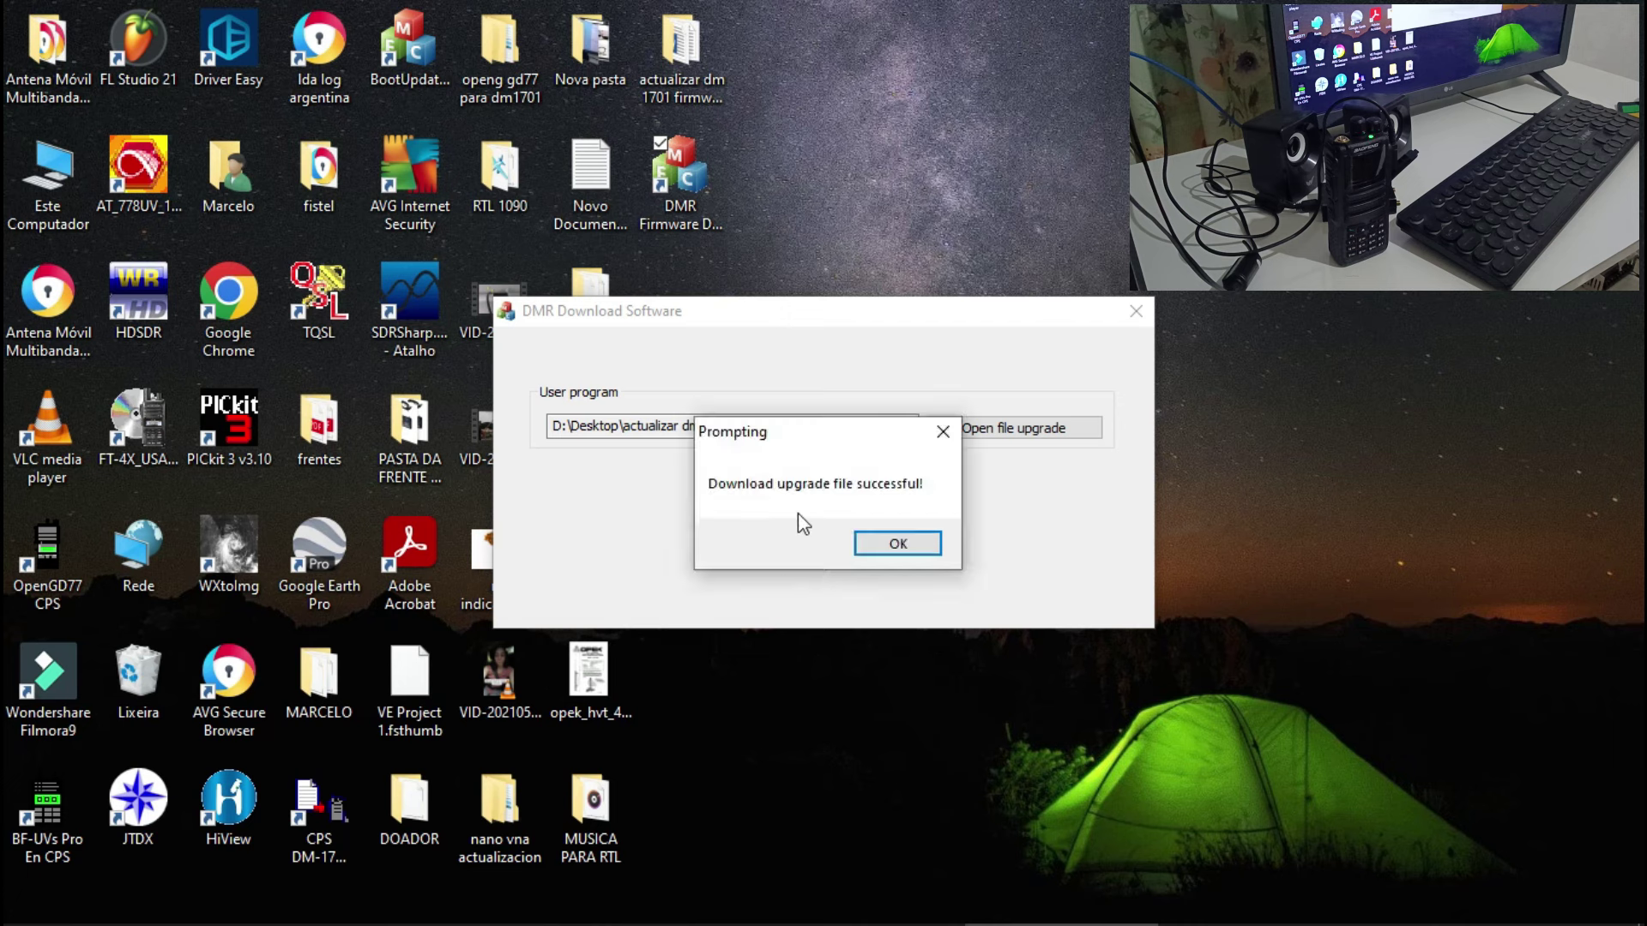
left_click(918, 547)
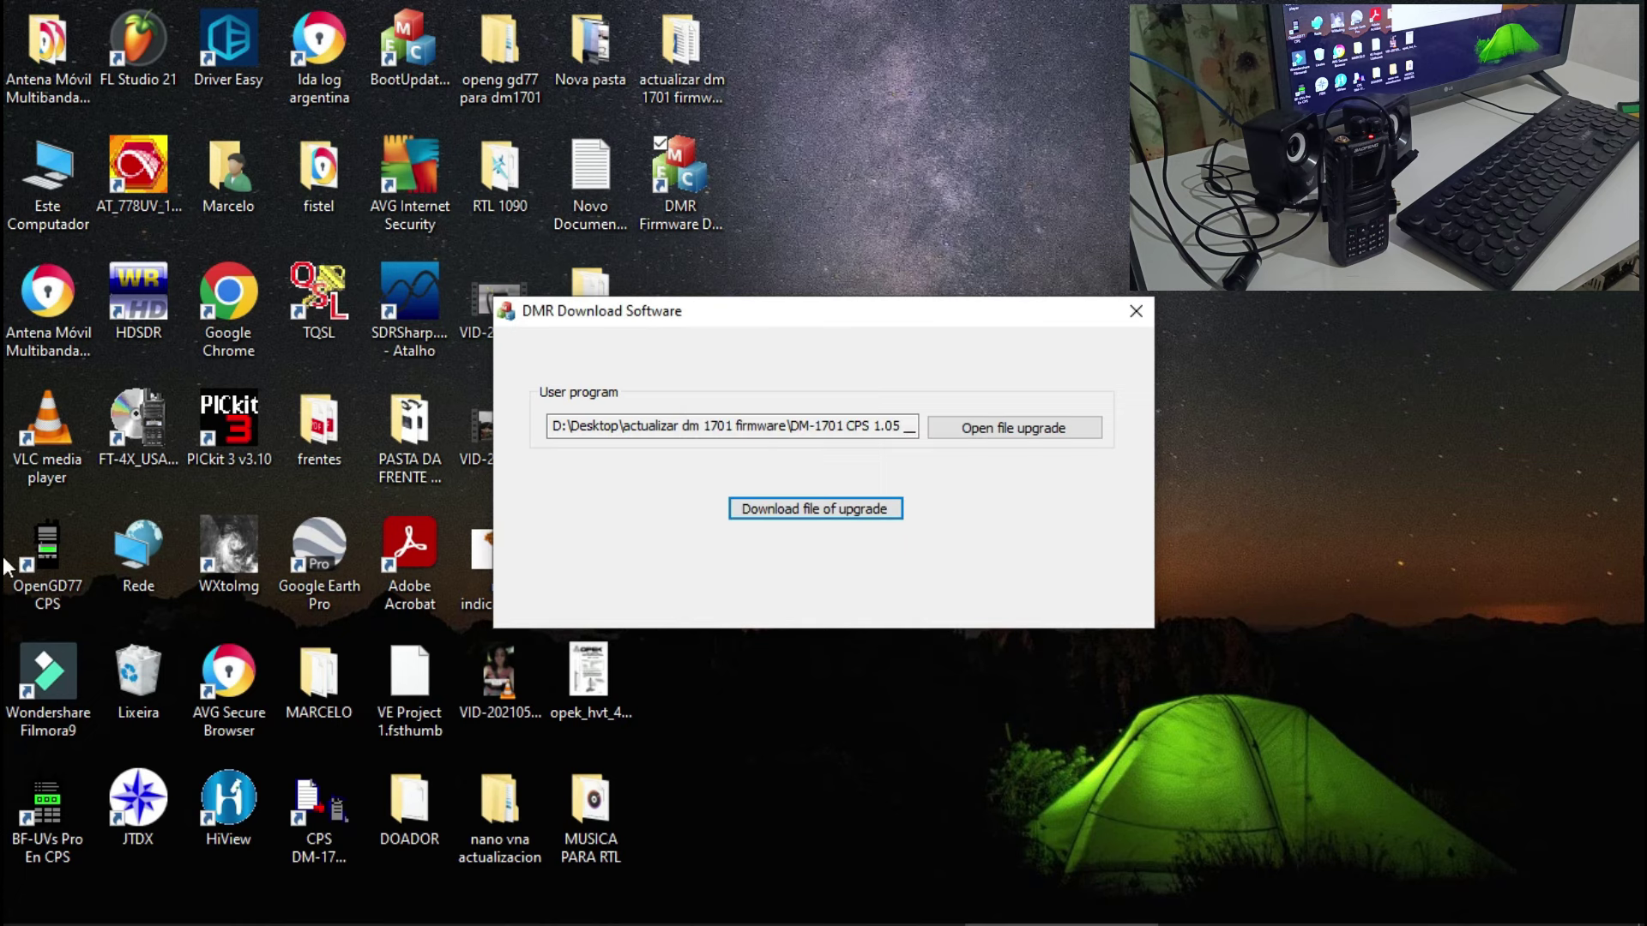
left_click(1138, 312)
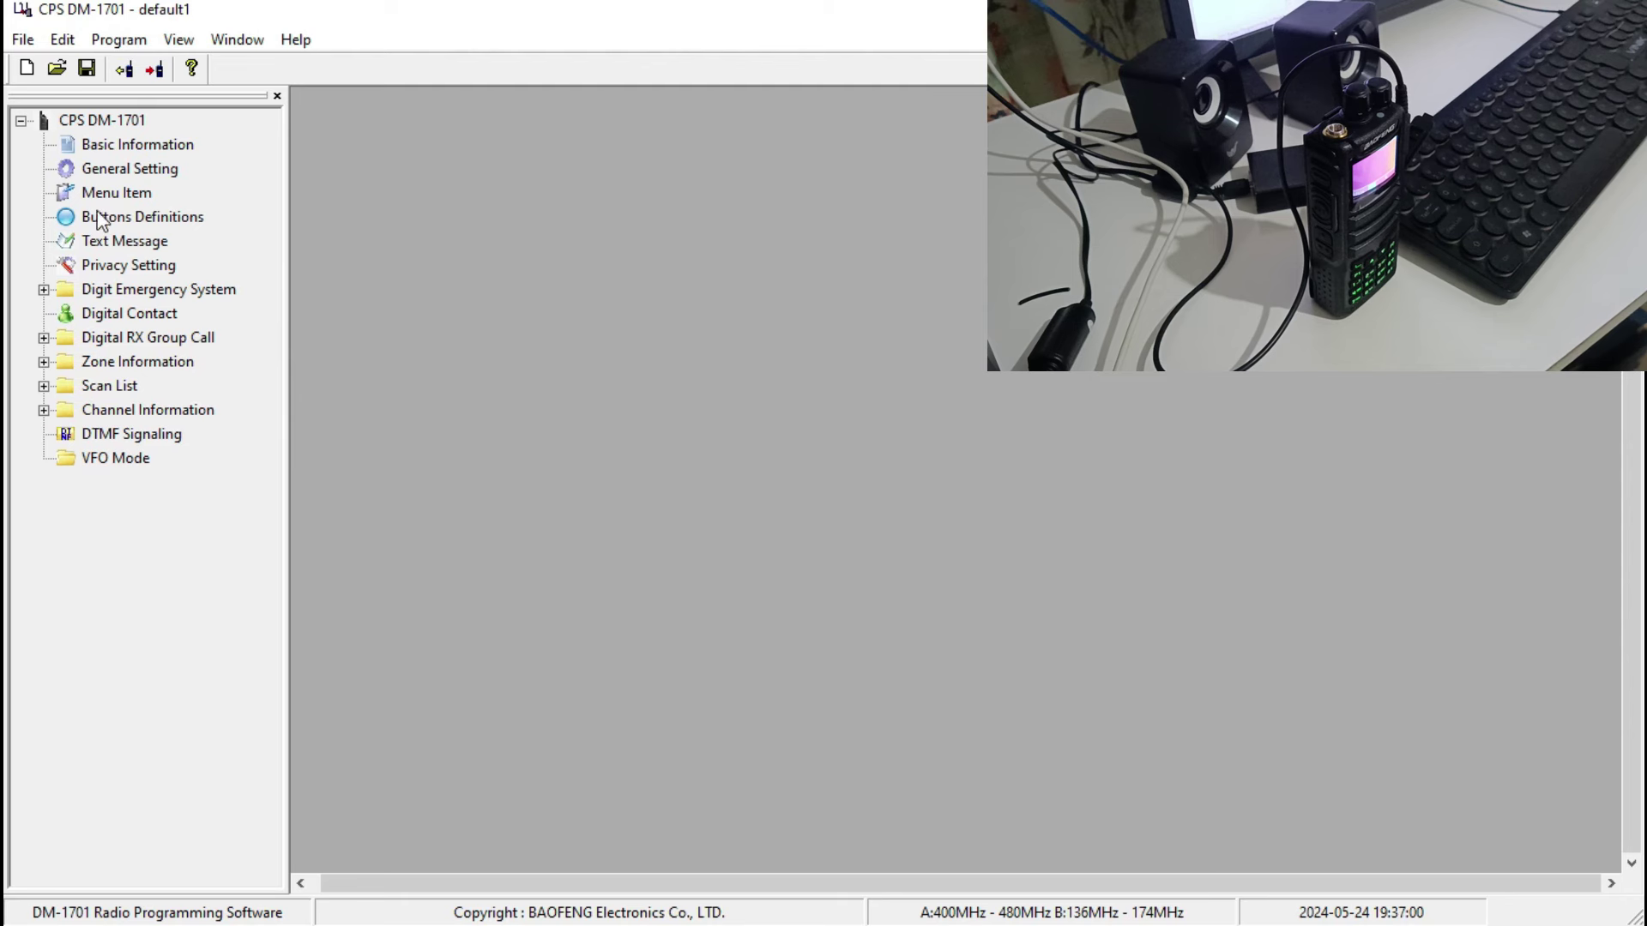
- In CPS DM-1701, read the data from the connected radio
left_click(124, 72)
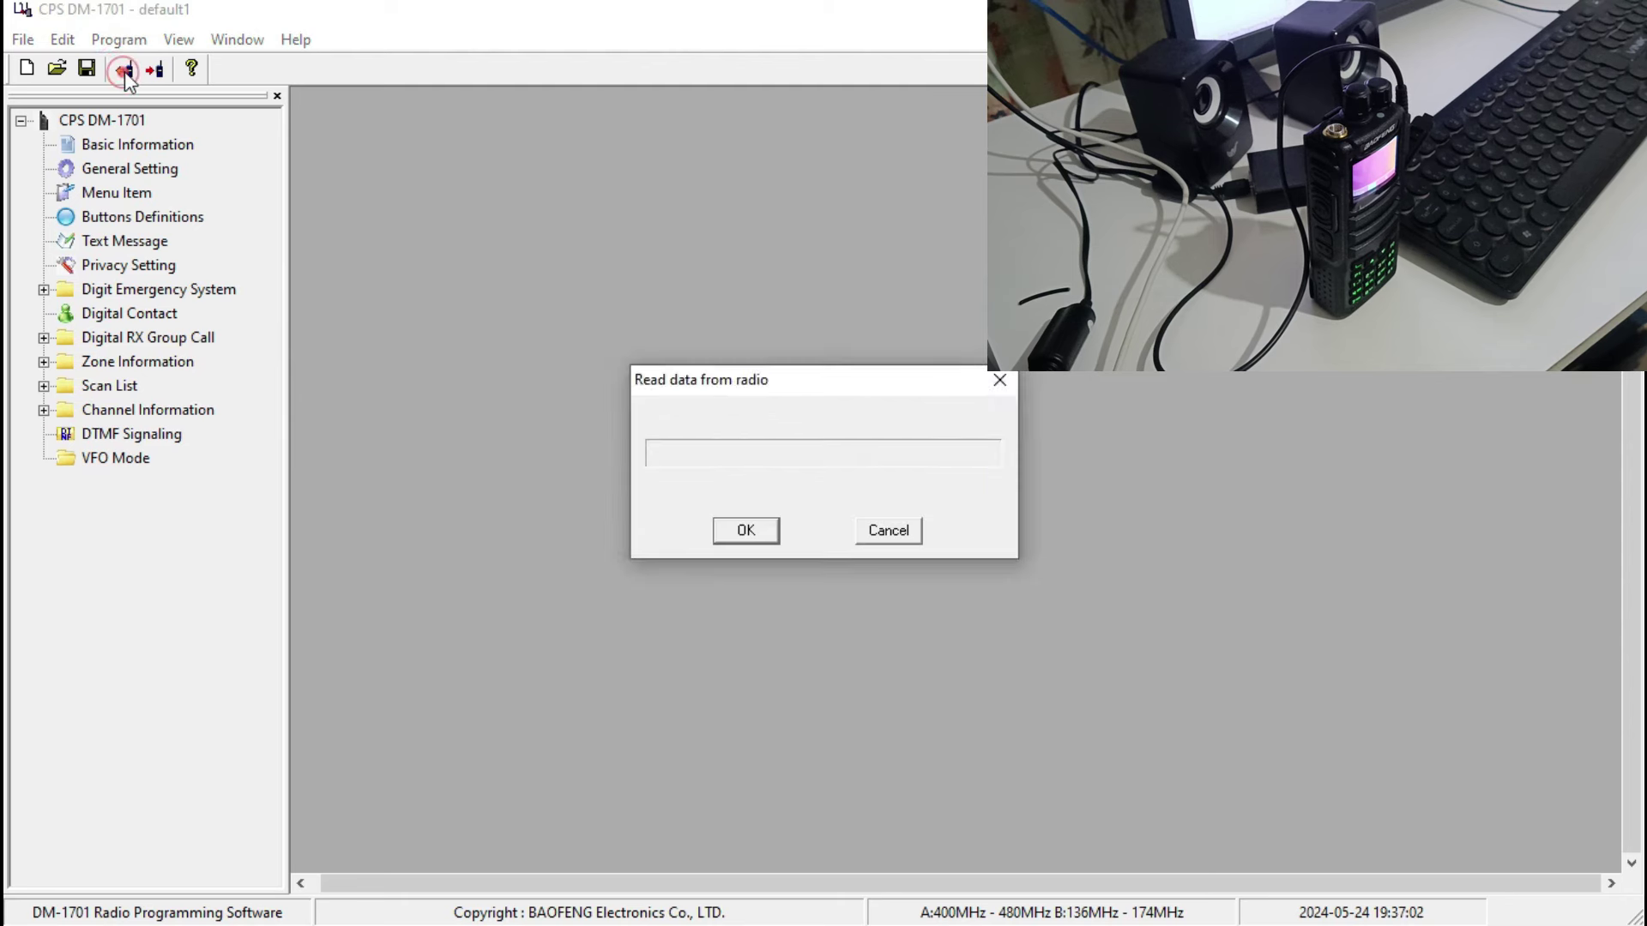
left_click(720, 541)
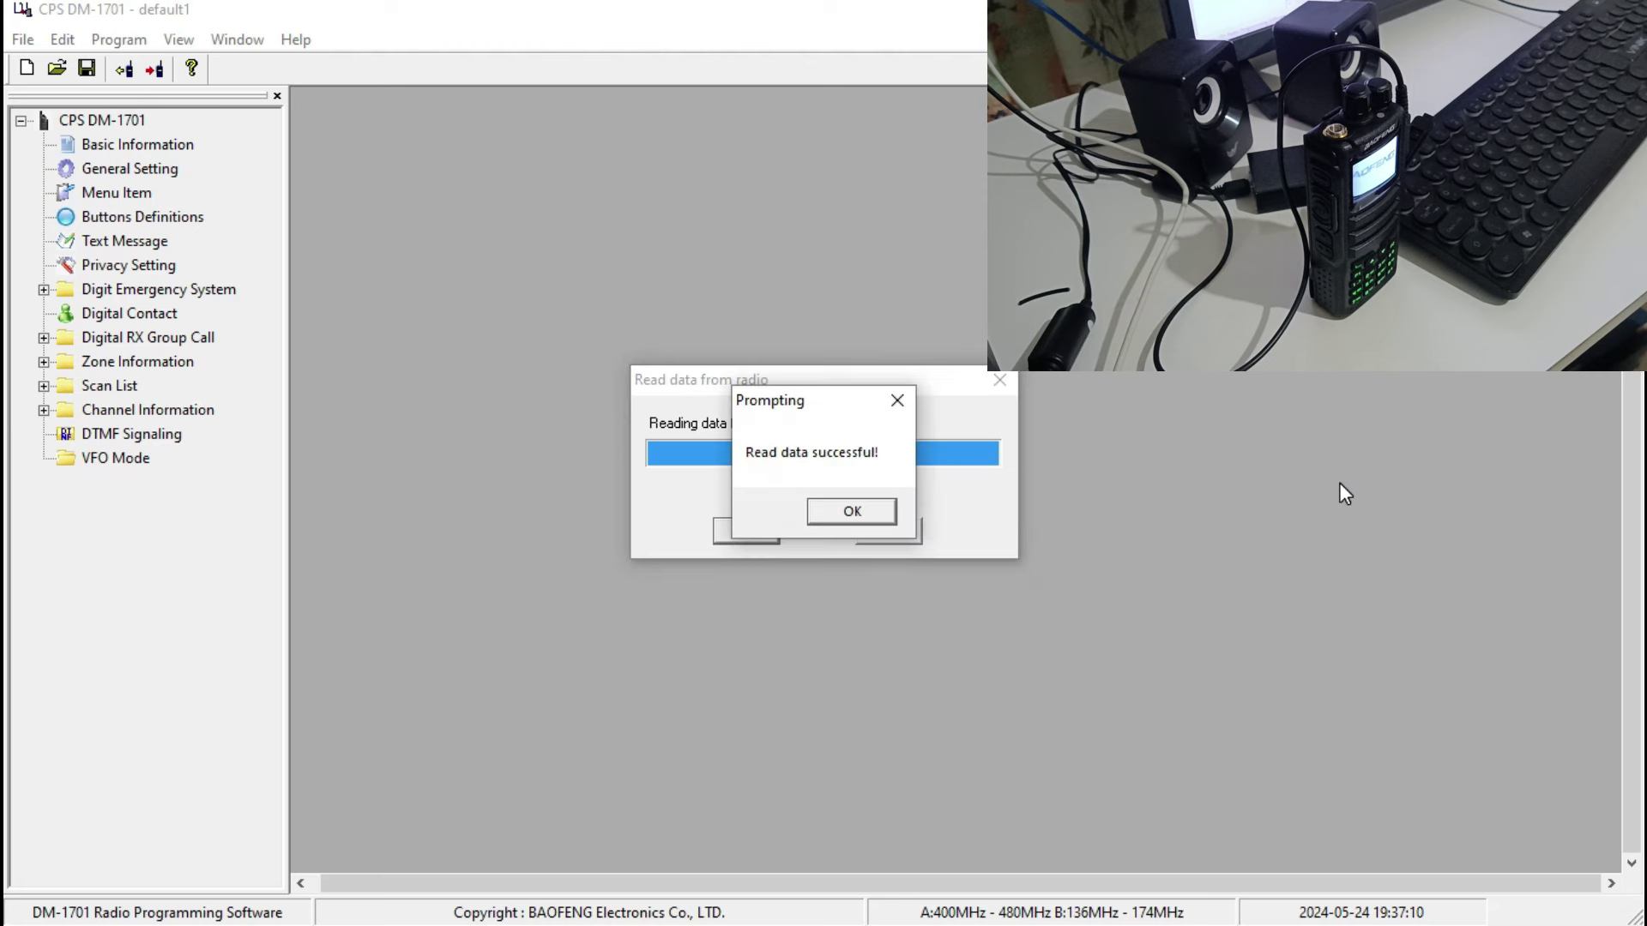
left_click(885, 513)
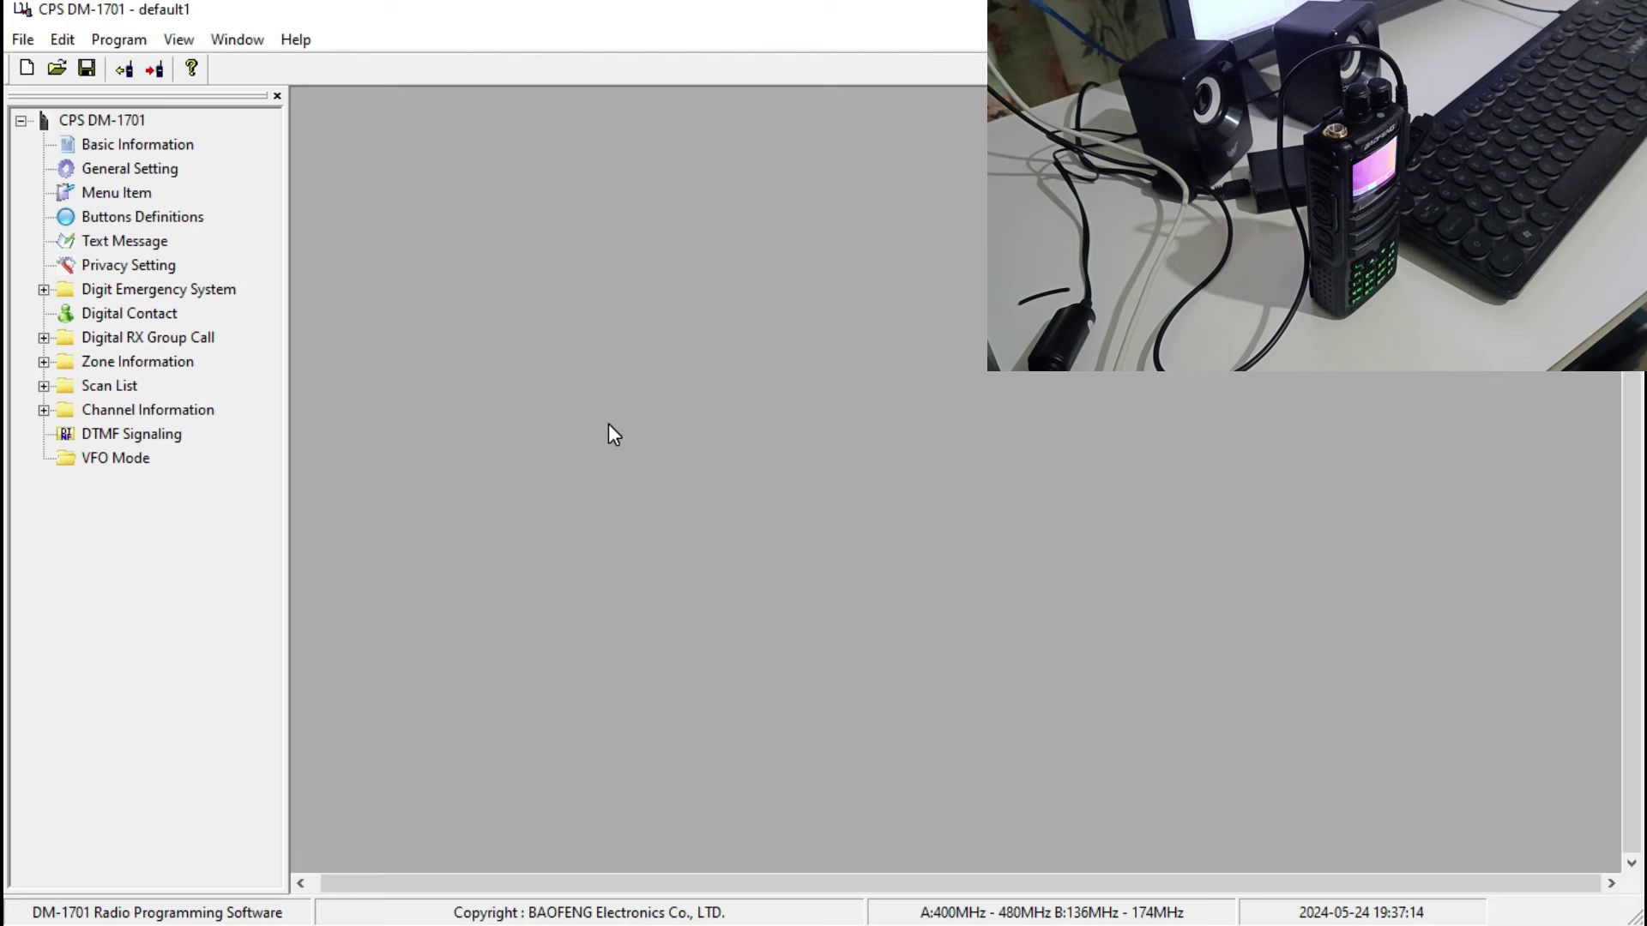
- Review the radio's Basic Information, General Setting, Menu Item, Buttons Definitions, Text Message and Privacy Setting pages
left_click(122, 150)
double_click(123, 149)
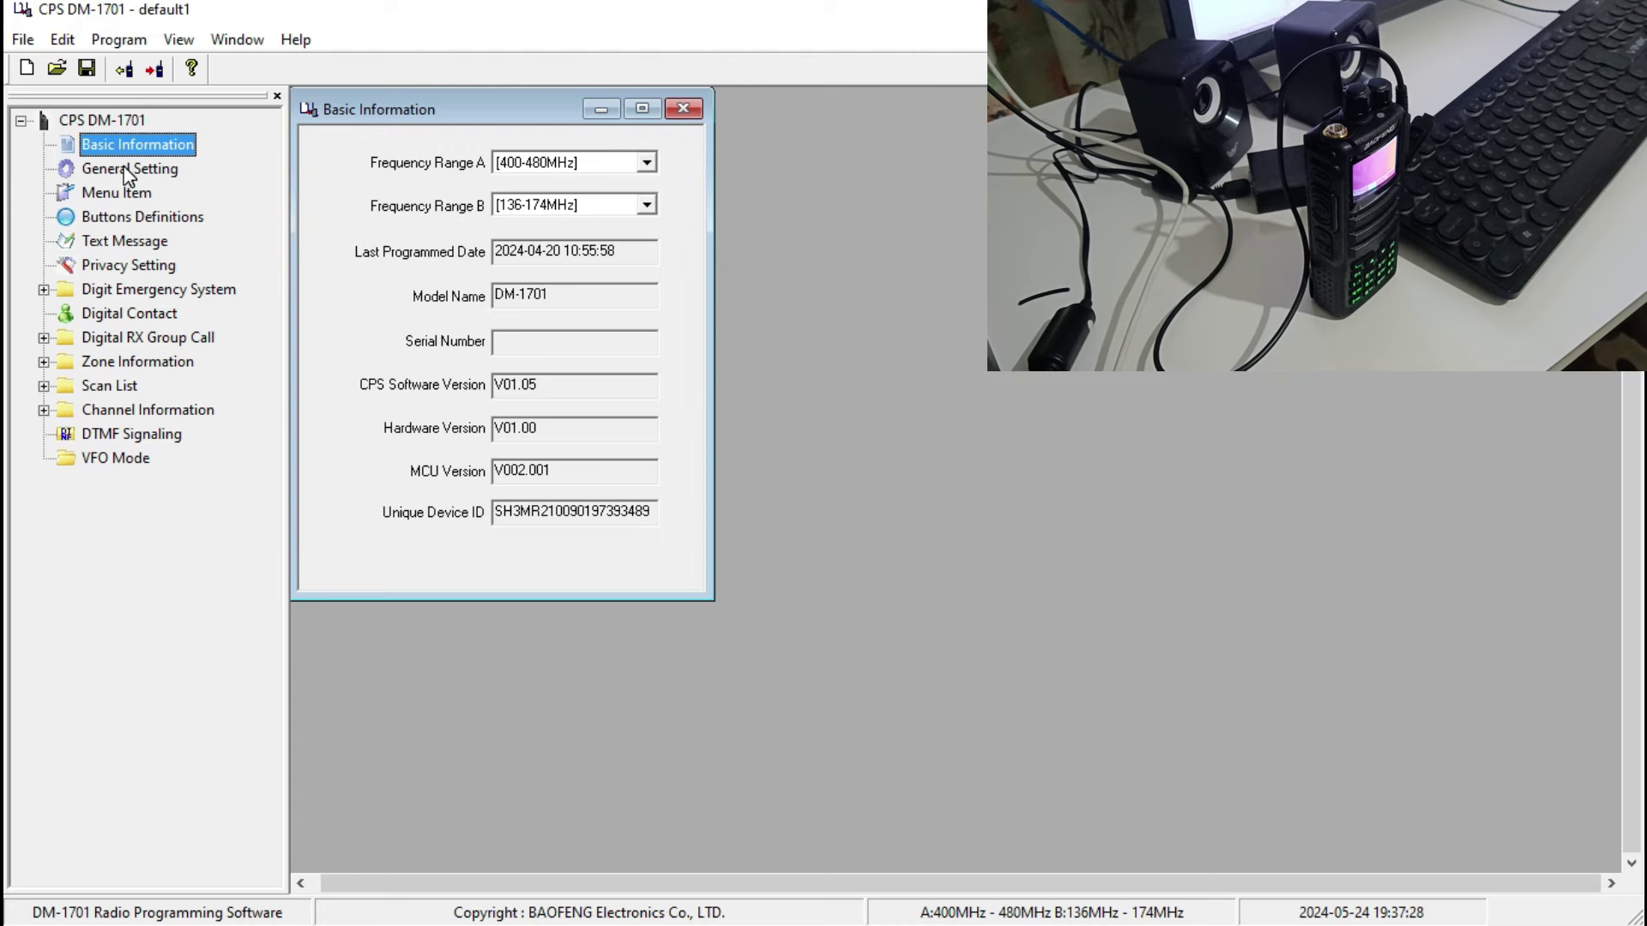
left_click(125, 168)
left_click(126, 194)
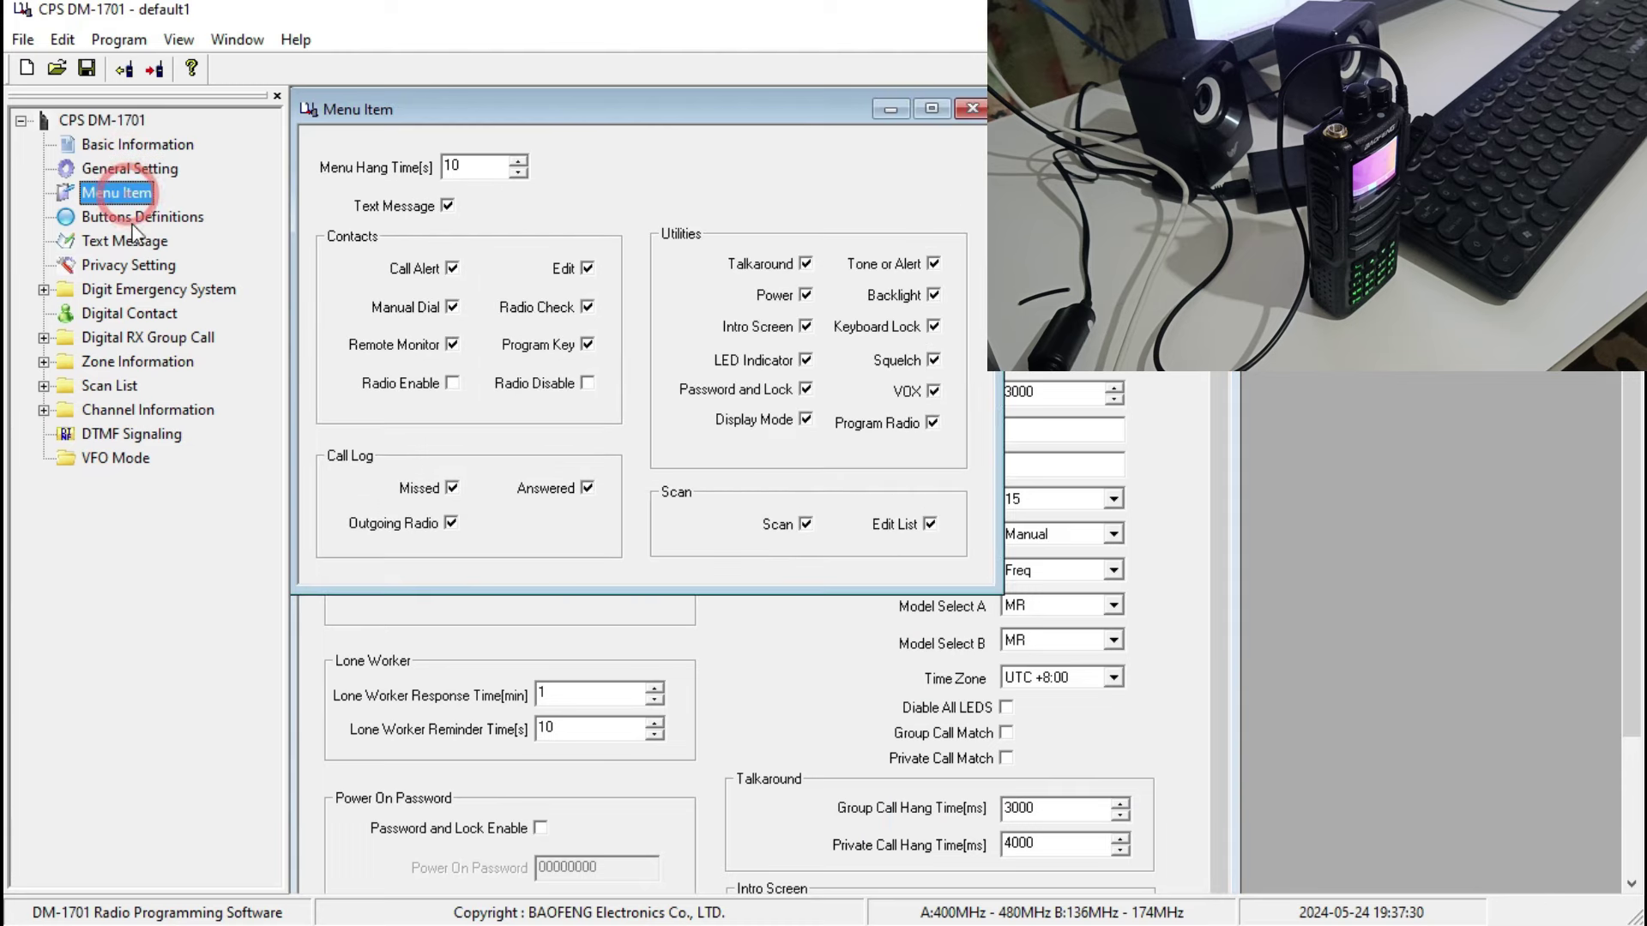
left_click(130, 242)
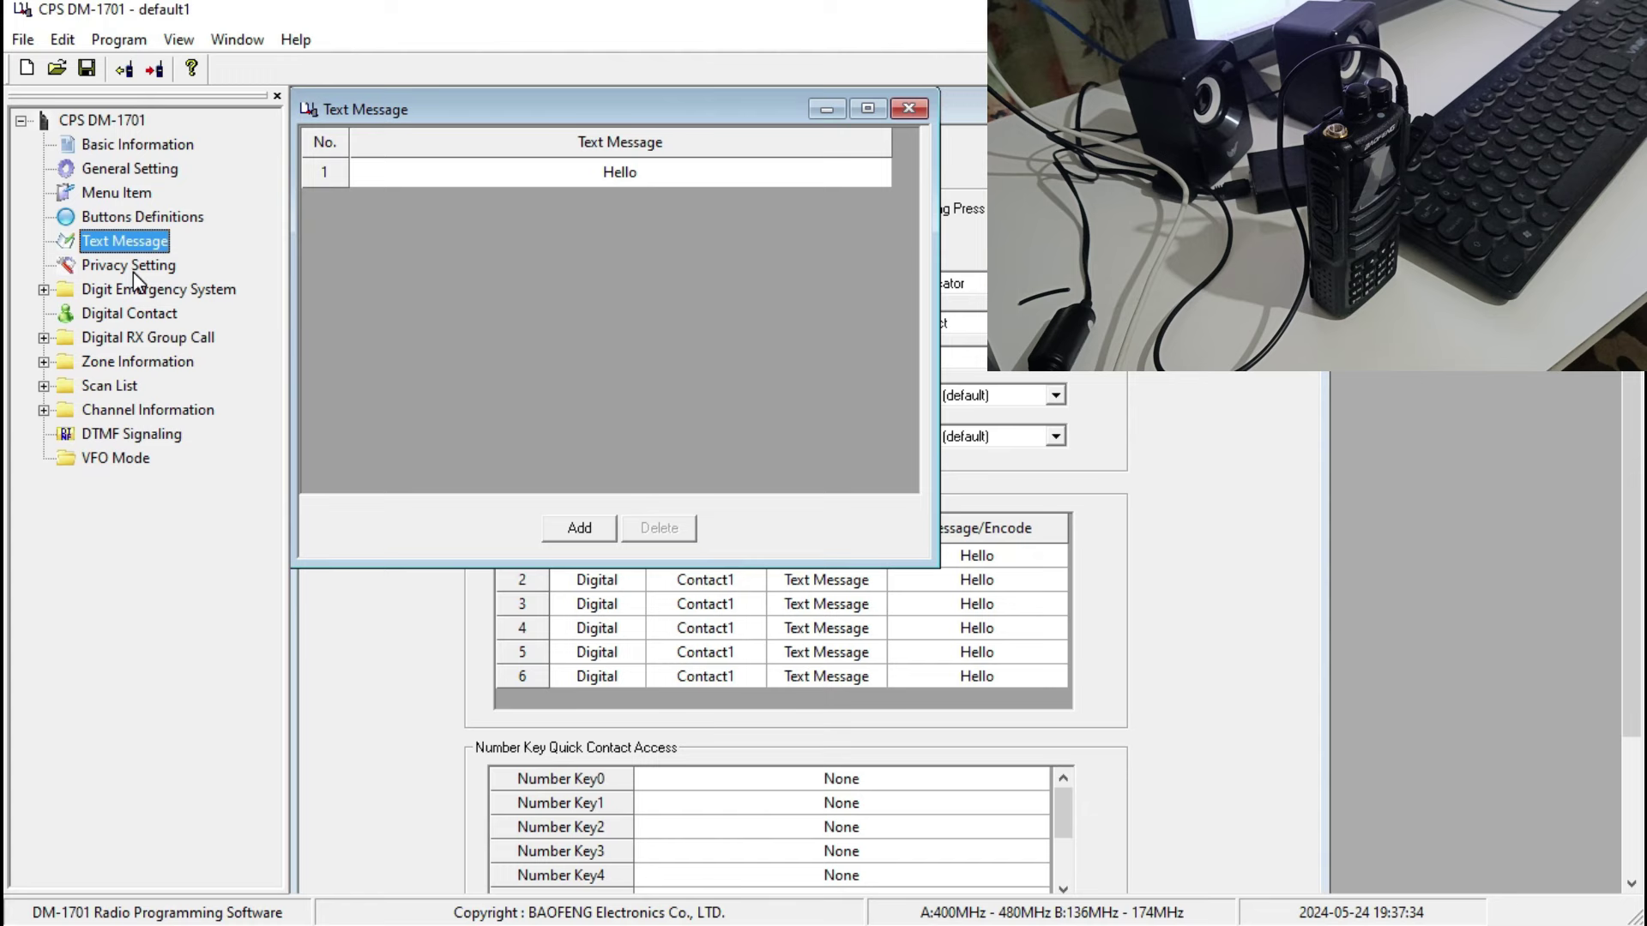
left_click(132, 266)
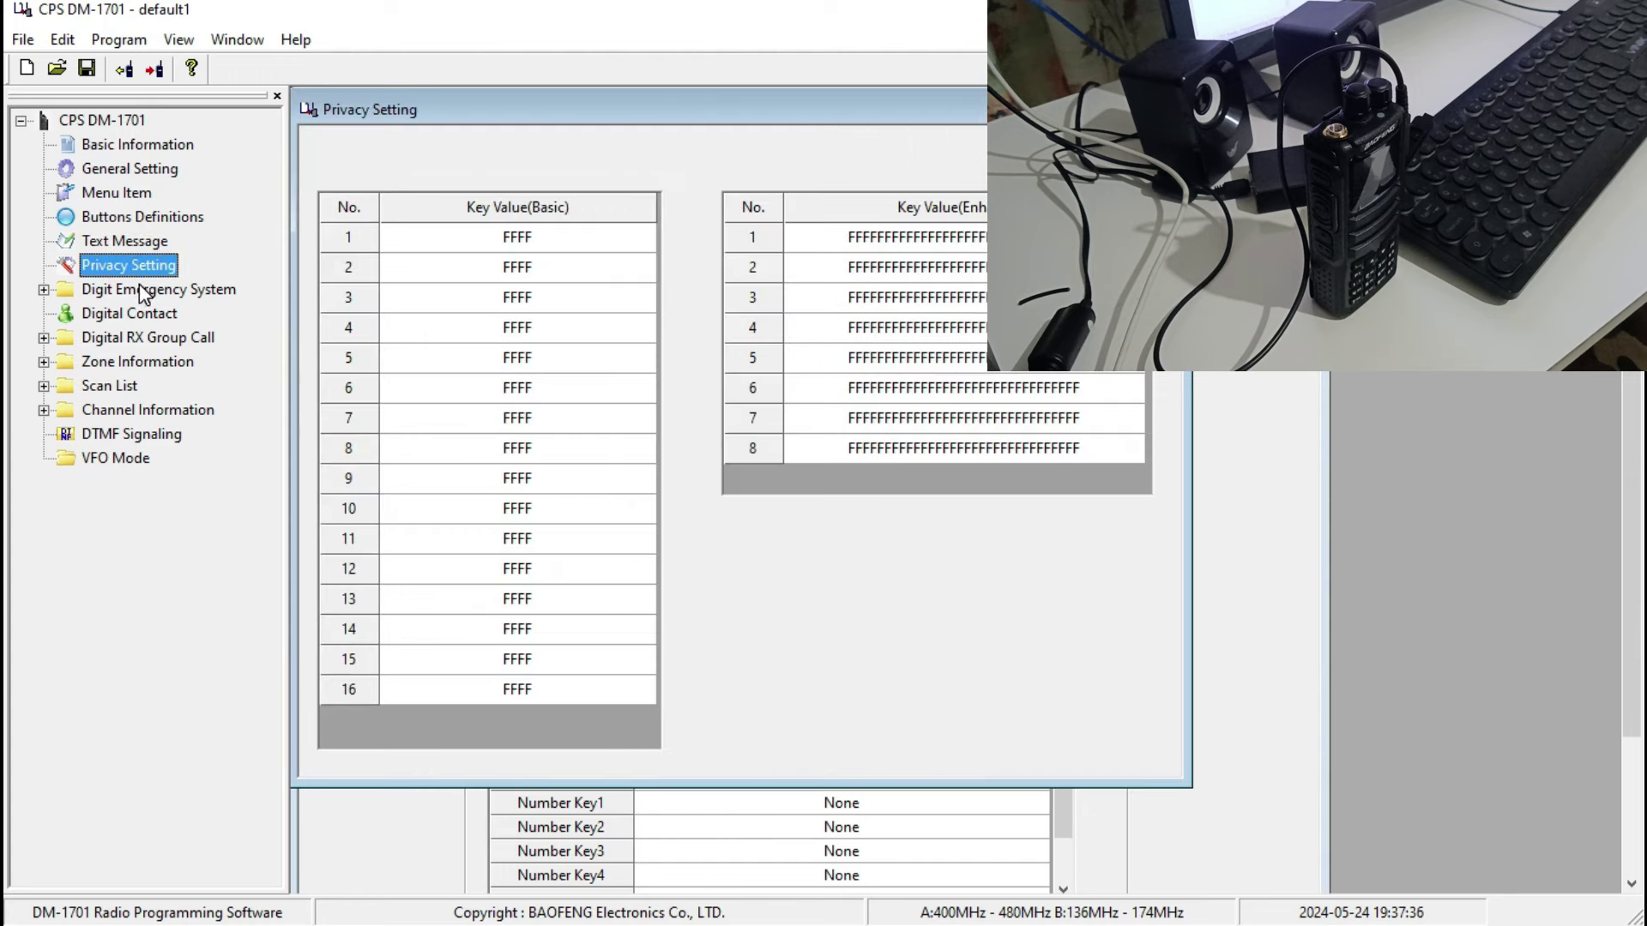
- Look through the Digital Contact list and the emergency system, RX group call, zone, scan list and channel entries
left_click(140, 290)
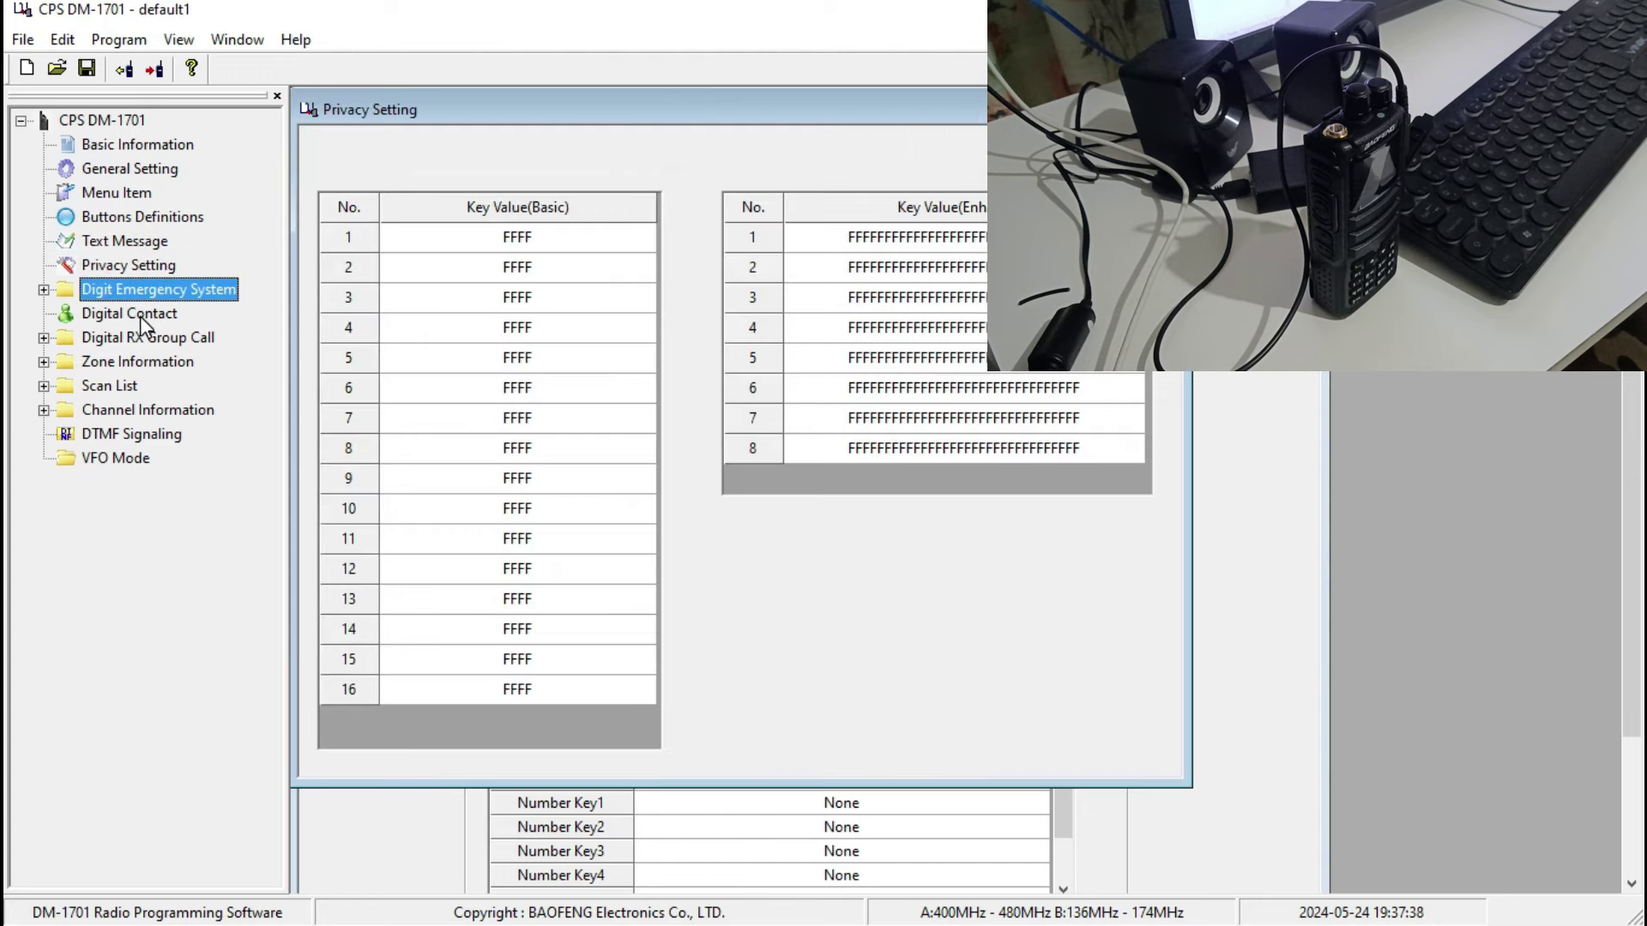
left_click(137, 315)
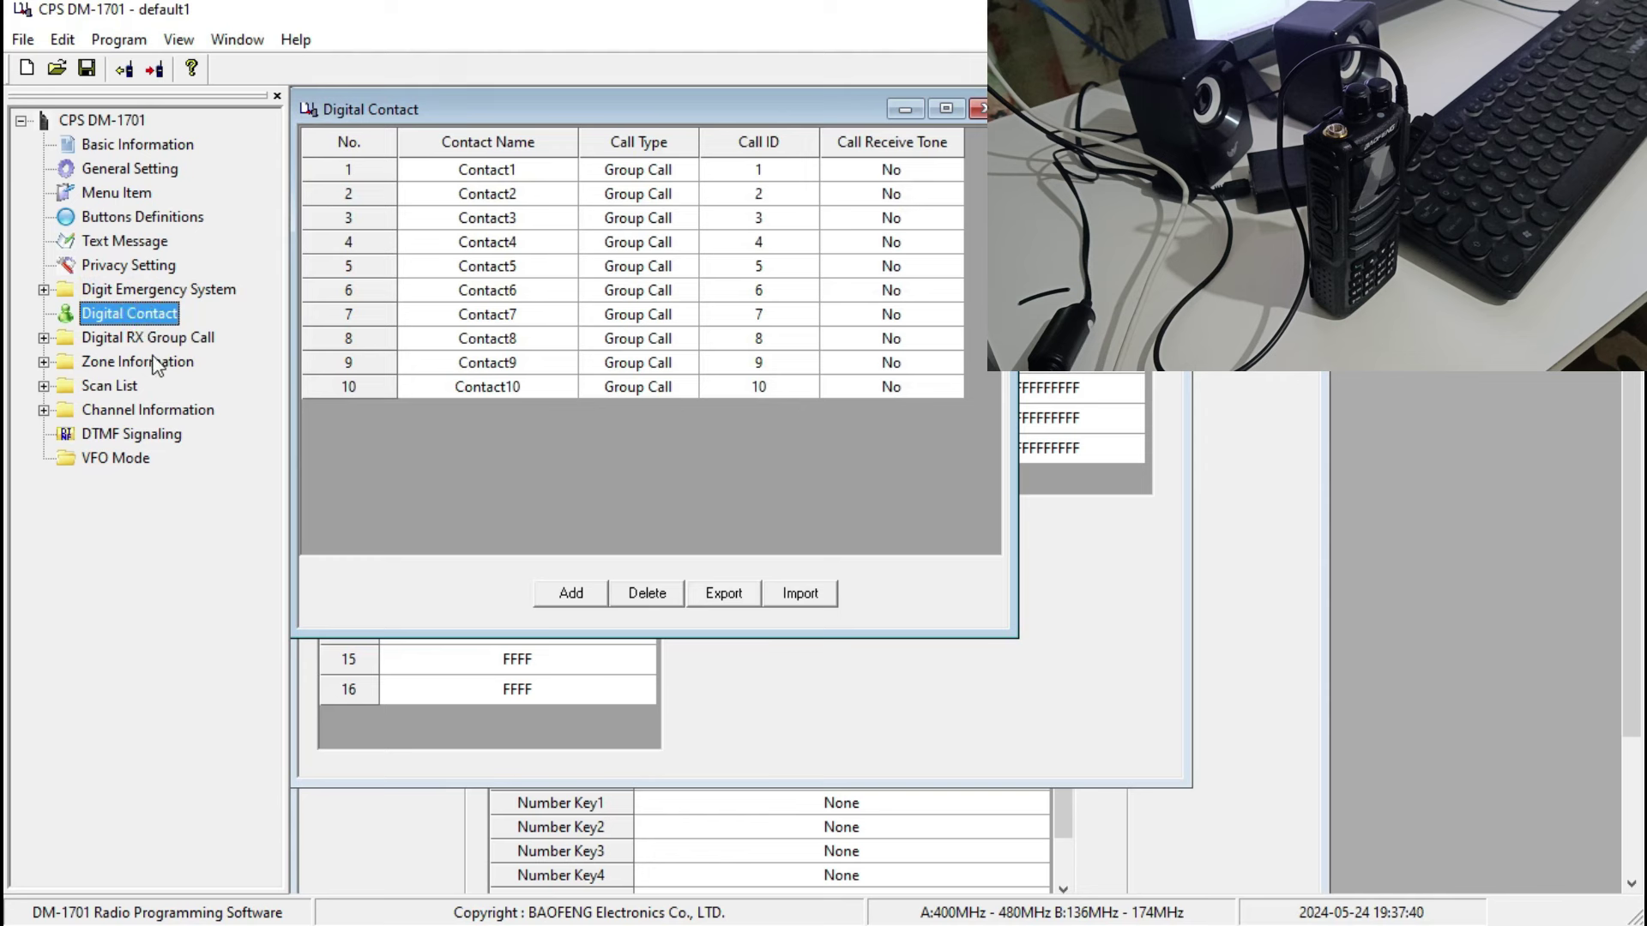
left_click(154, 344)
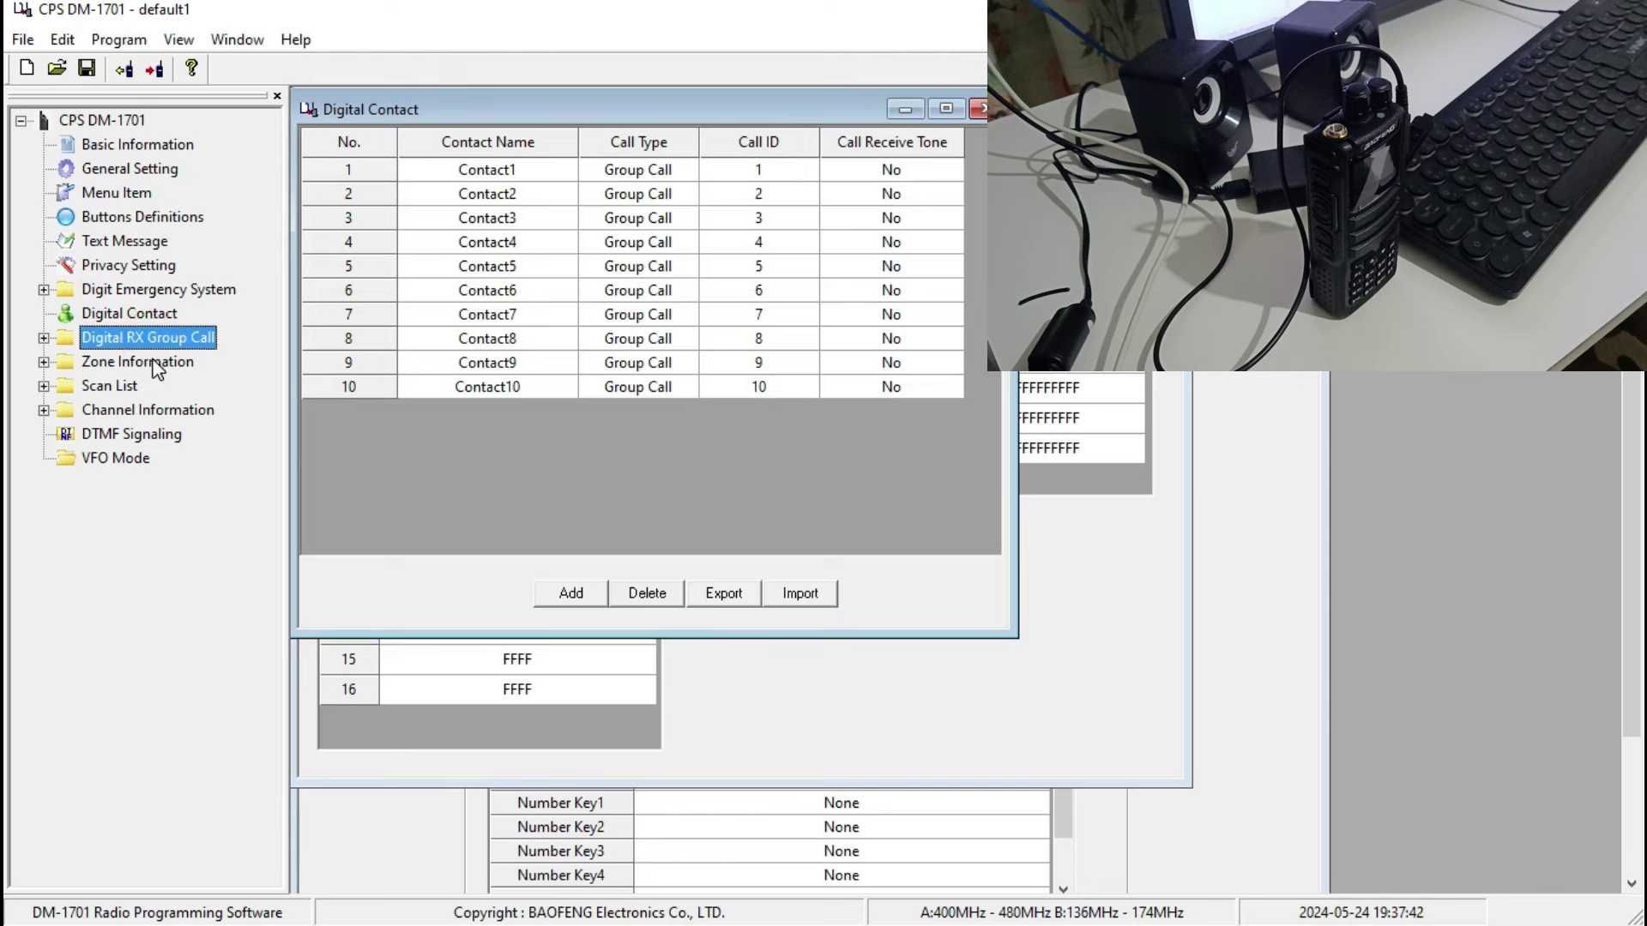
left_click(154, 361)
left_click(120, 386)
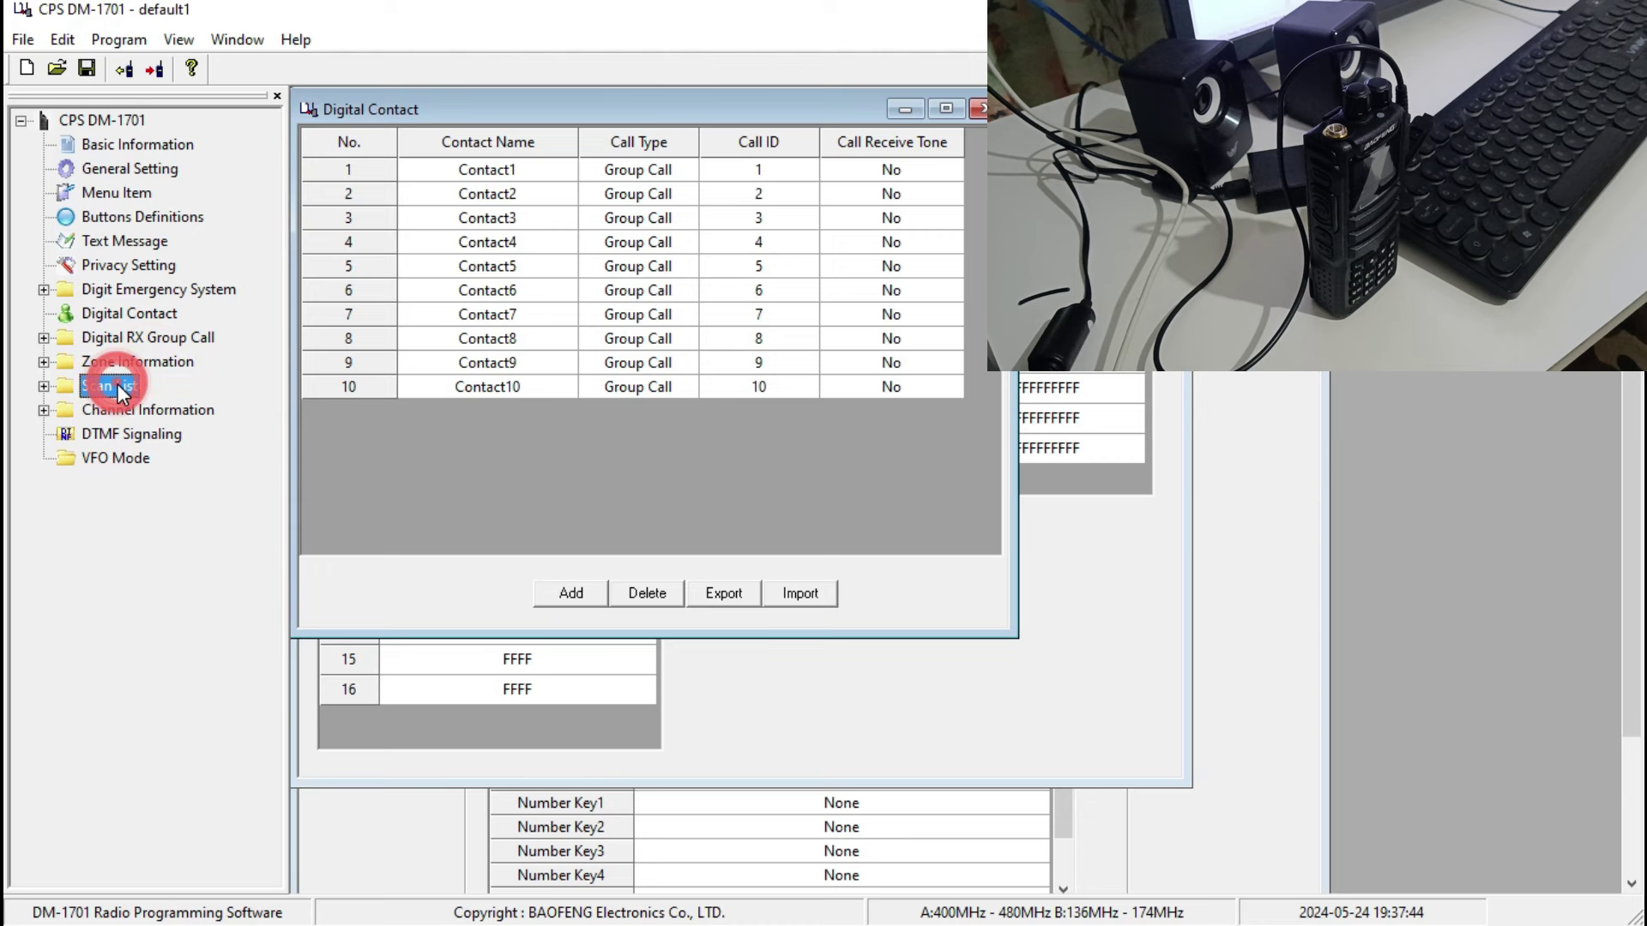
left_click(125, 409)
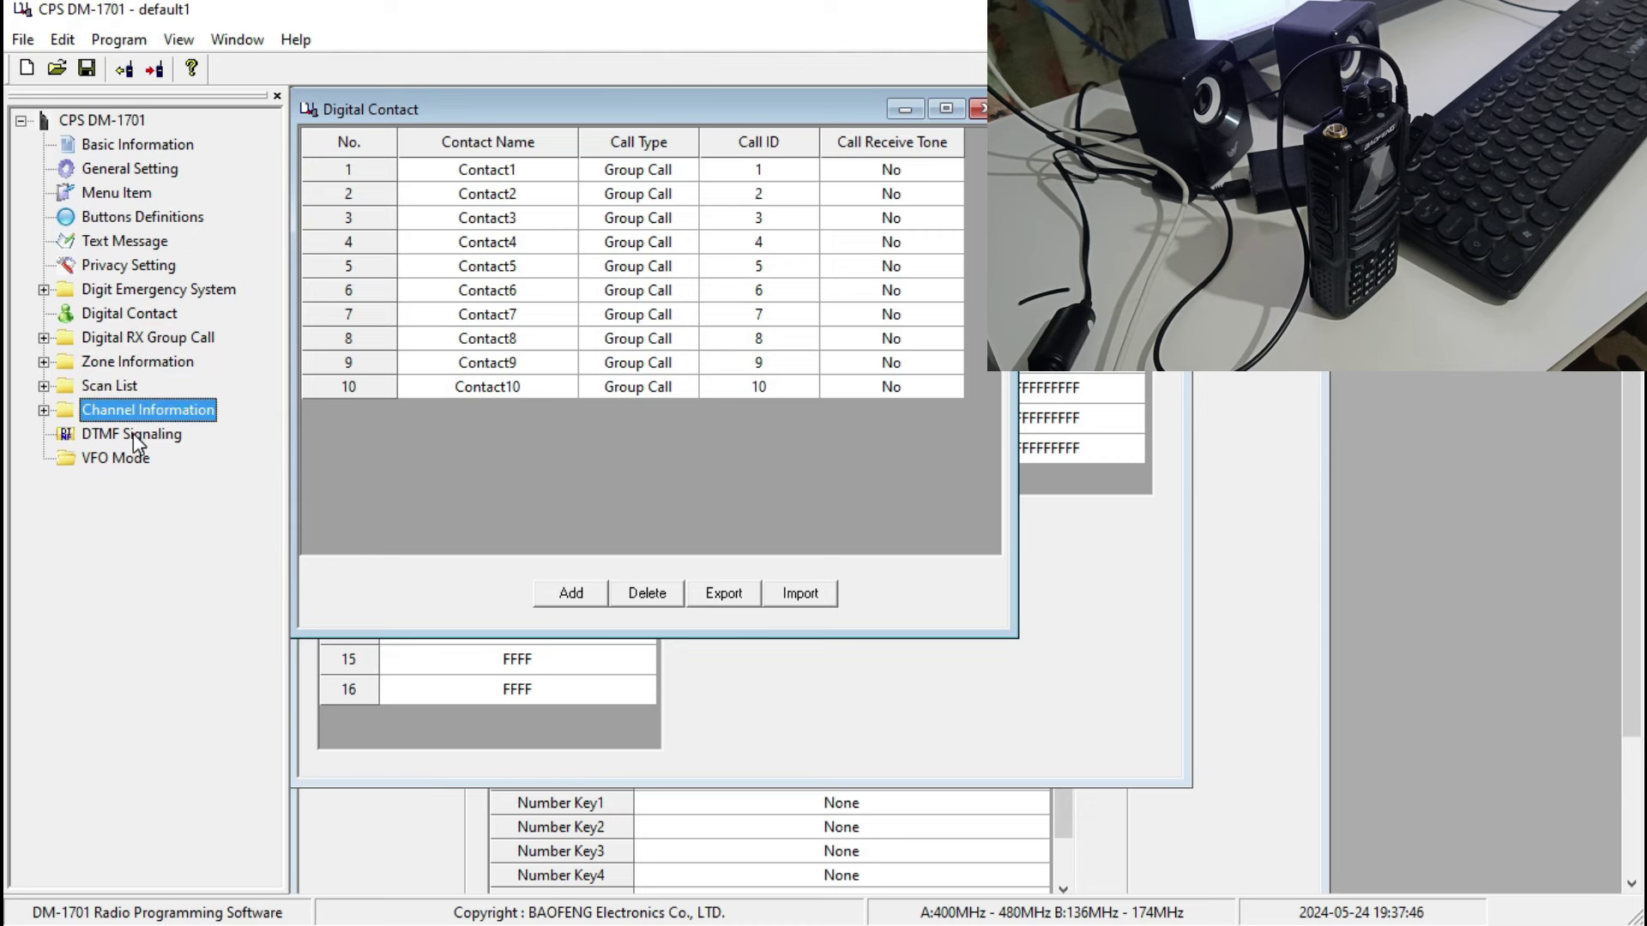
- Examine the DTMF Signaling and VFO Mode settings and the channel members of Zone1
left_click(133, 434)
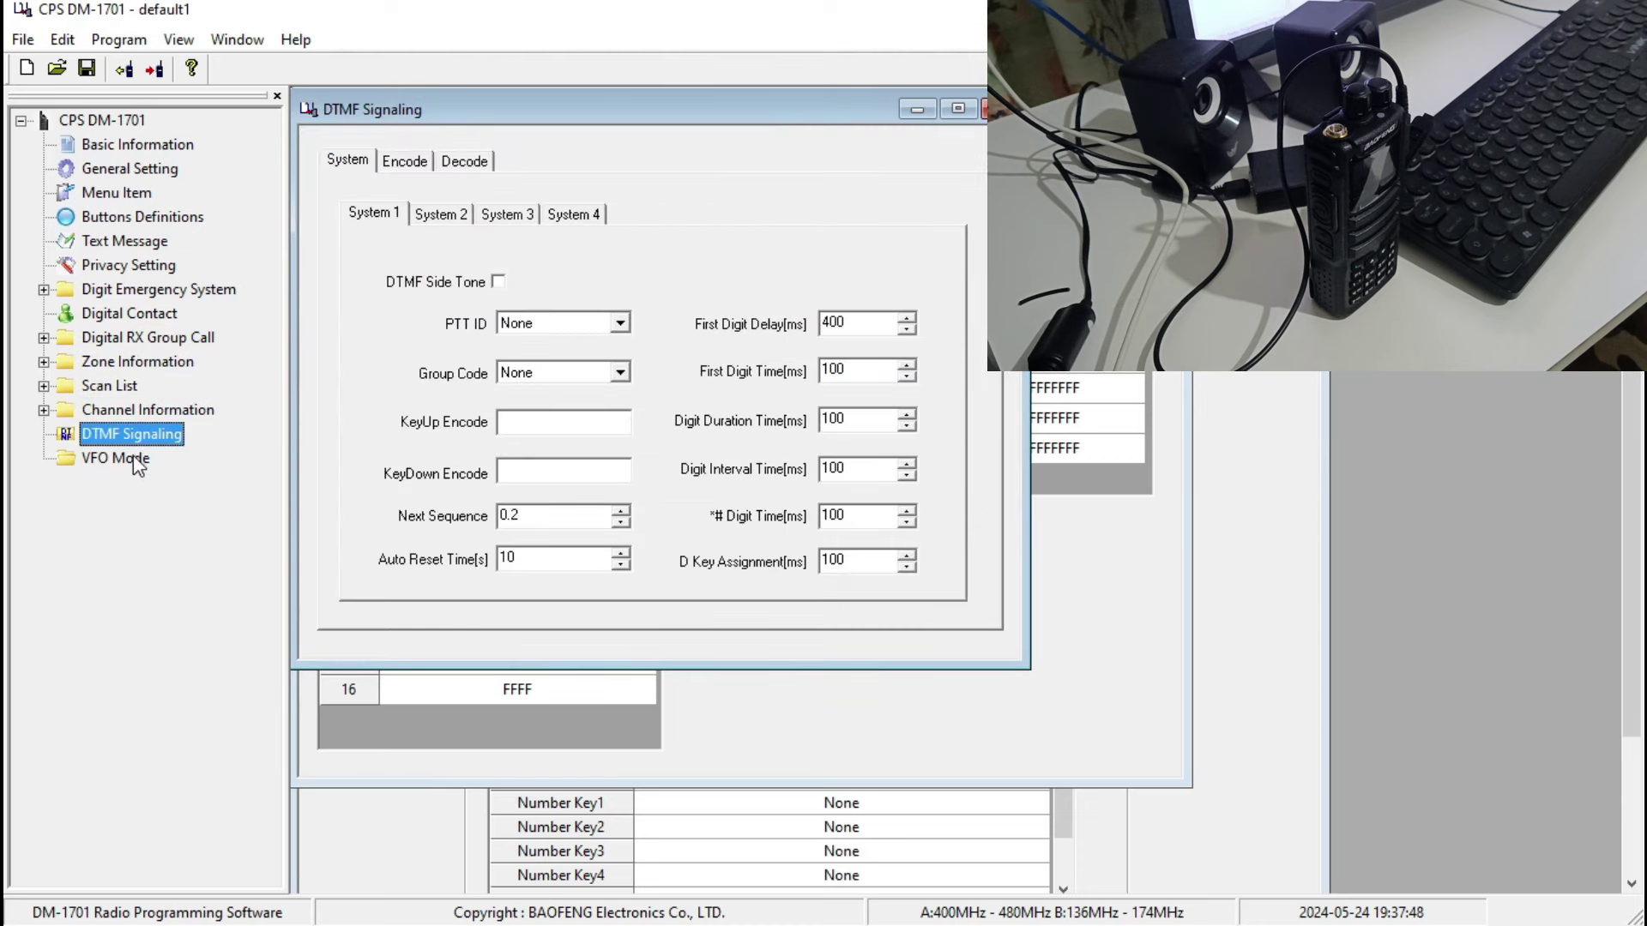
left_click(133, 459)
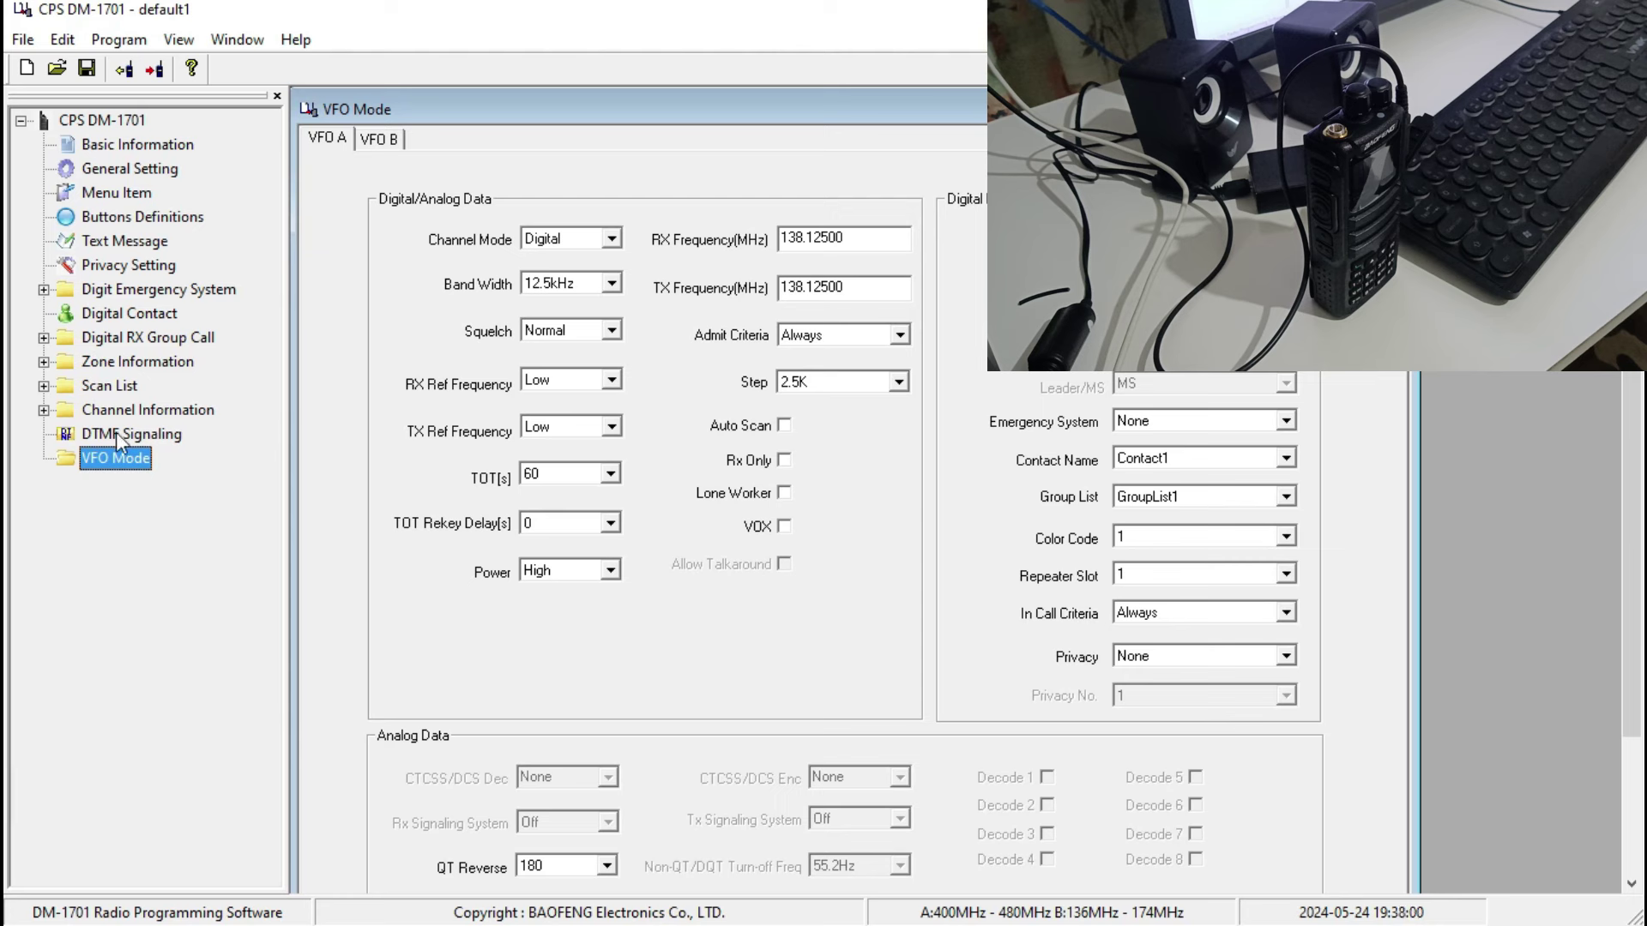
left_click(43, 363)
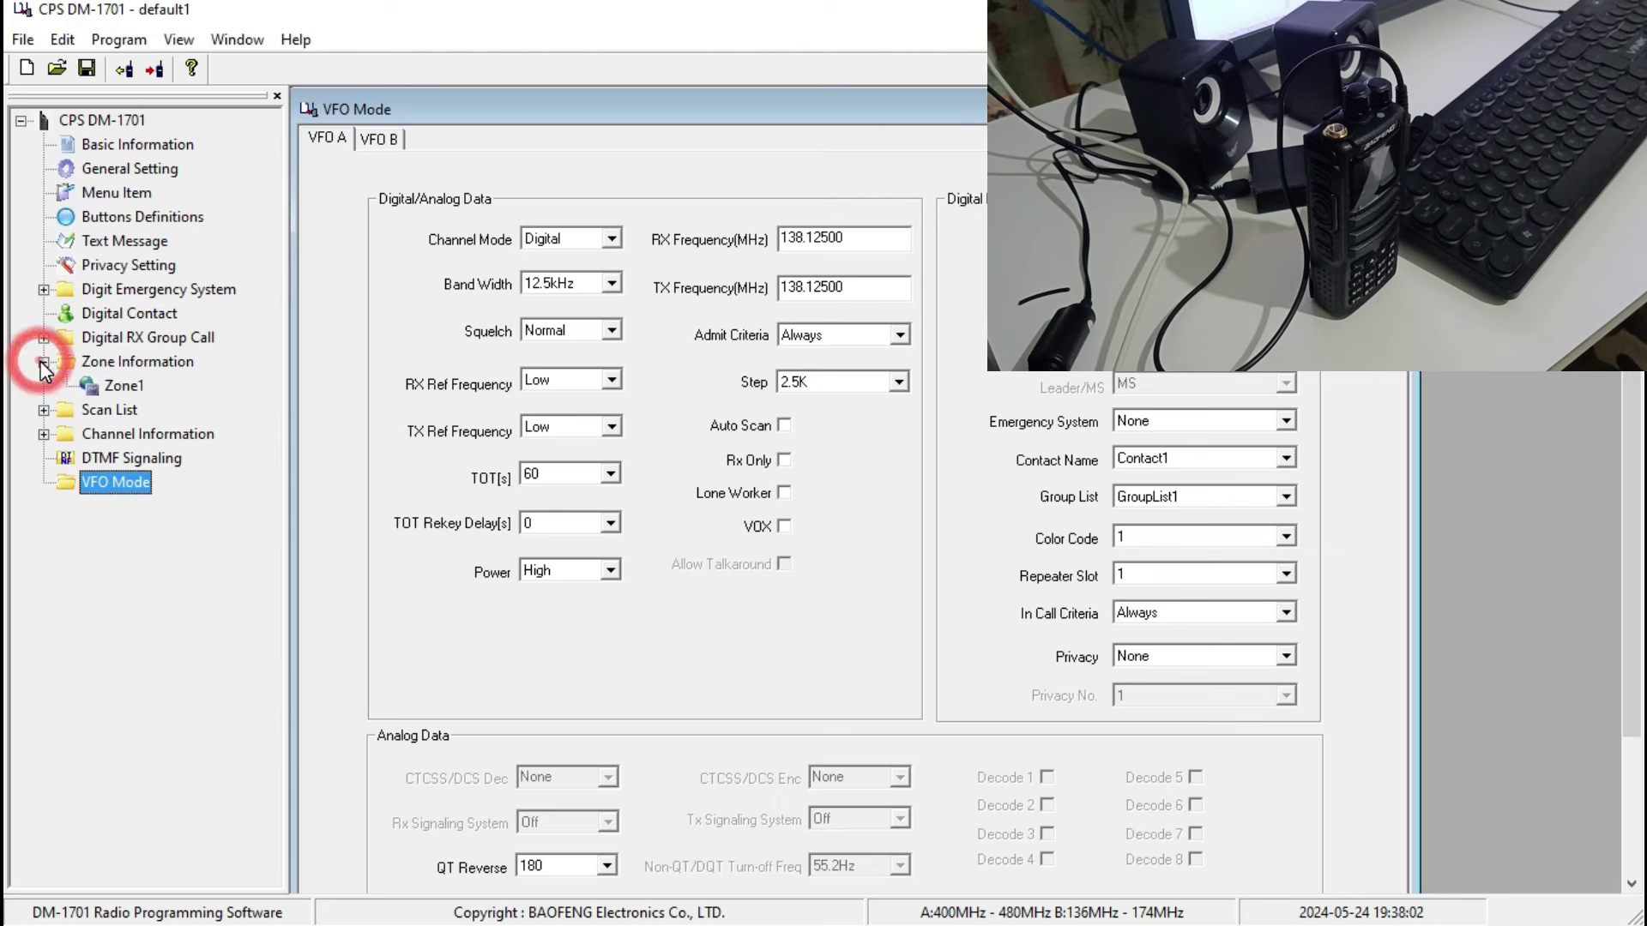
left_click(125, 387)
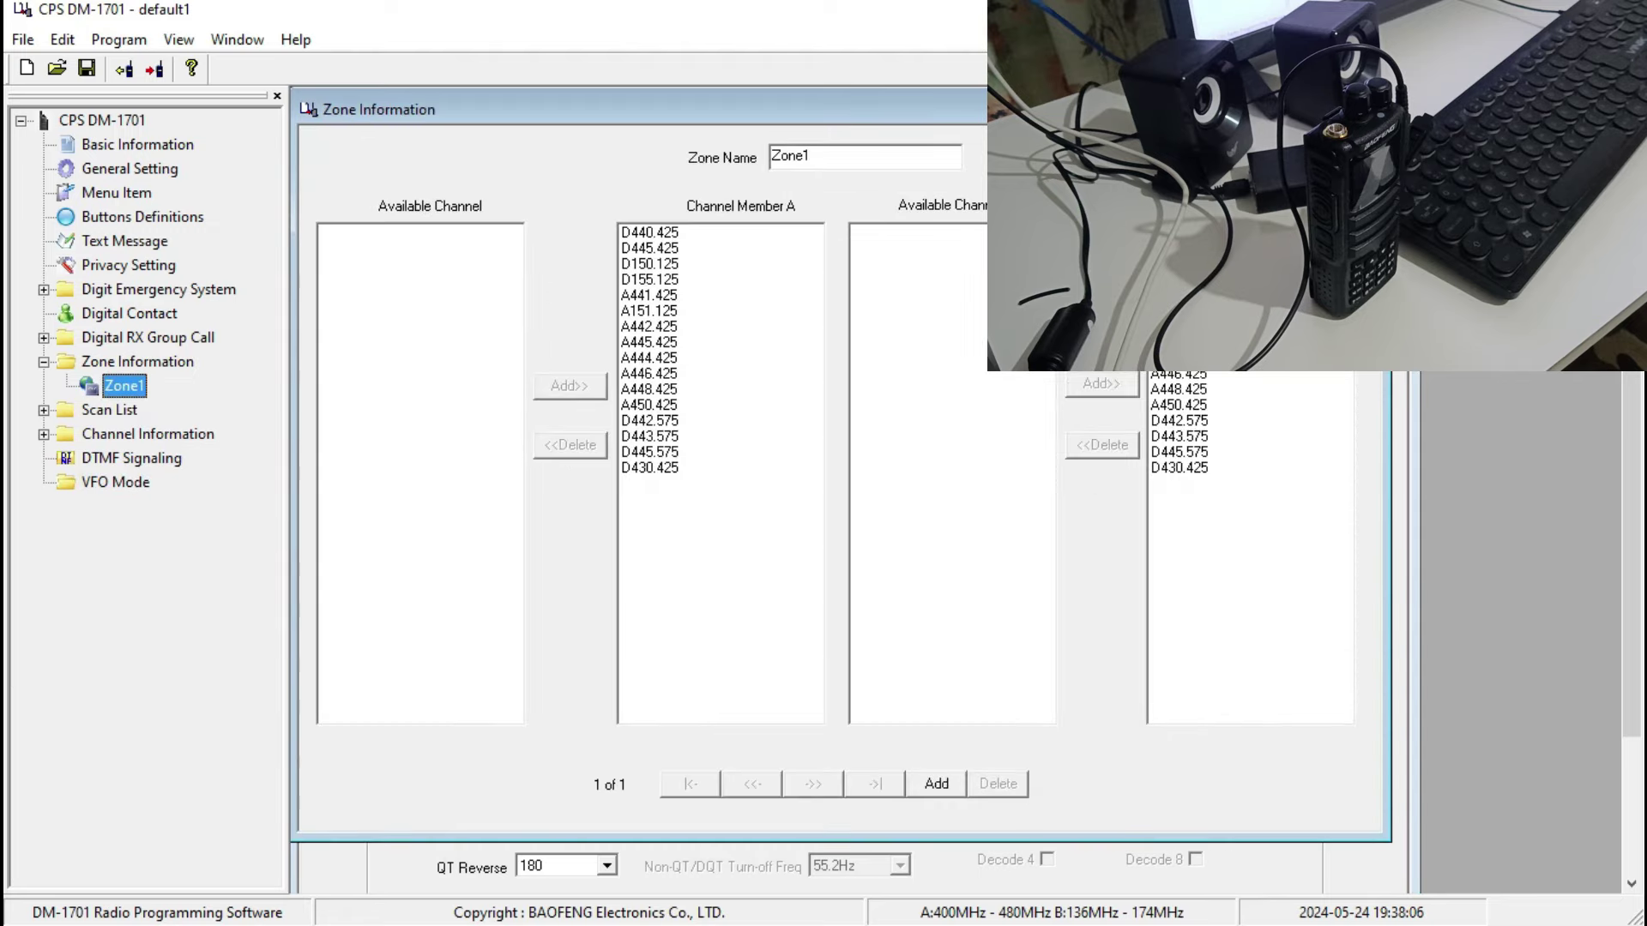